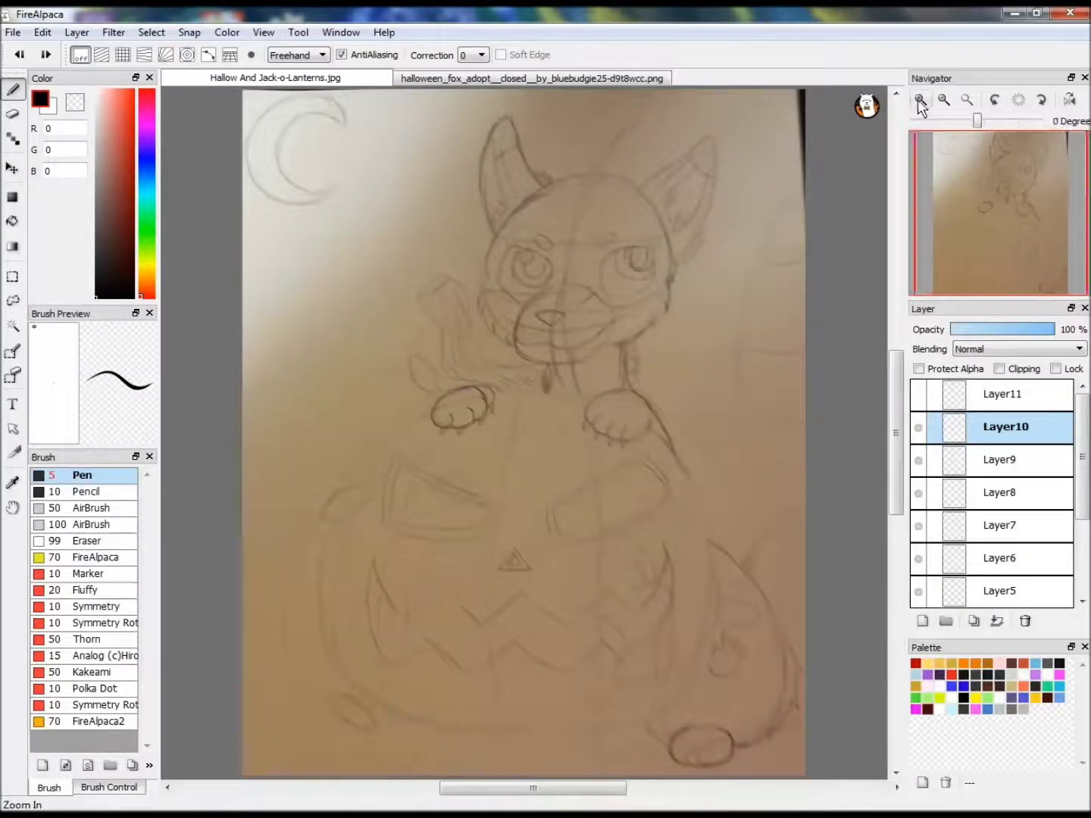
Ink the fox's left front paw in black over the sketch on Layer10, including its toes and claws.
{"action": "left_click", "coordinate": [920, 99]}
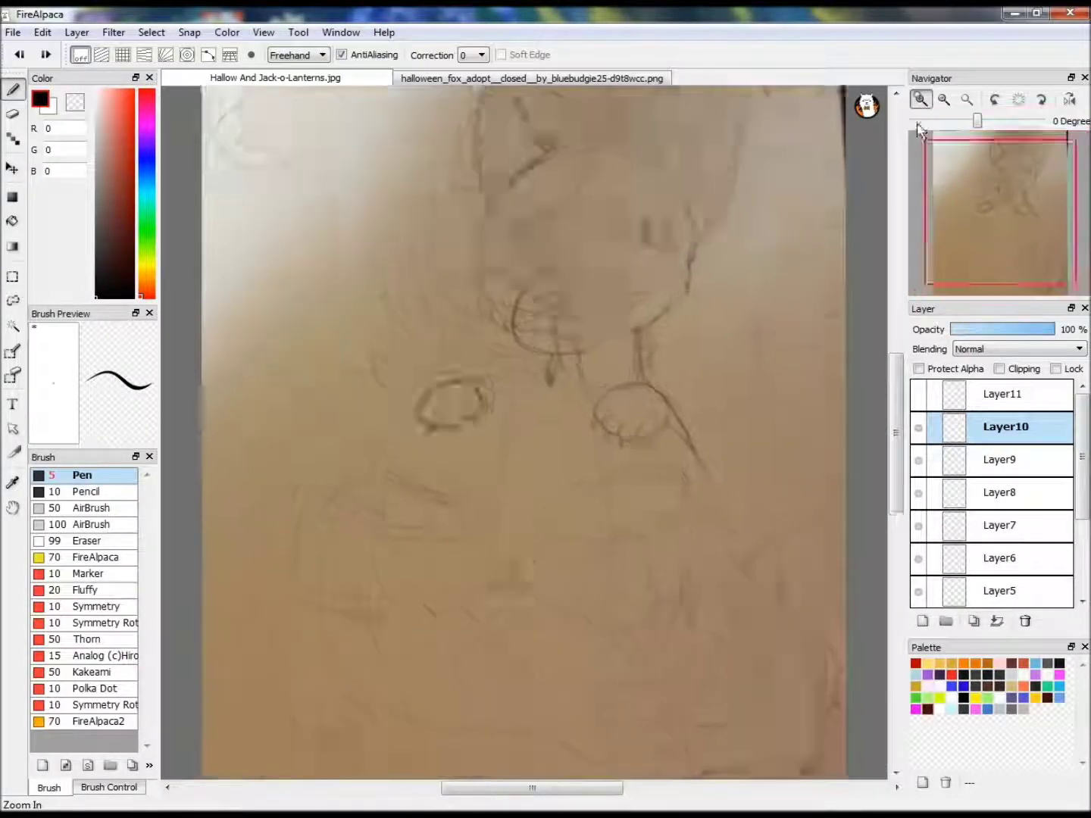
{"action": "left_click", "coordinate": [920, 100]}
{"action": "left_click", "coordinate": [920, 98]}
{"action": "left_click", "coordinate": [987, 210]}
{"action": "left_click", "coordinate": [986, 206]}
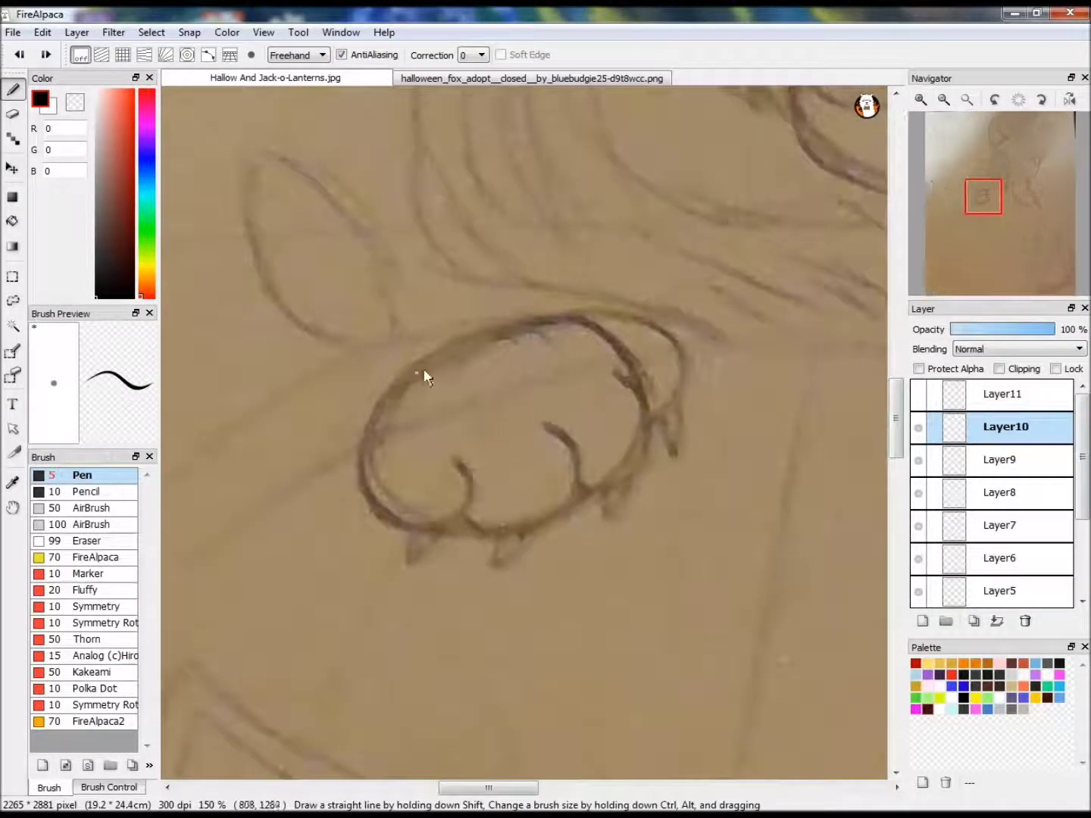
{"action": "mouse_move", "coordinate": [492, 535]}
{"action": "left_mouse_down"}
{"action": "mouse_move", "coordinate": [573, 465]}
{"action": "mouse_move", "coordinate": [543, 433]}
{"action": "left_mouse_up"}
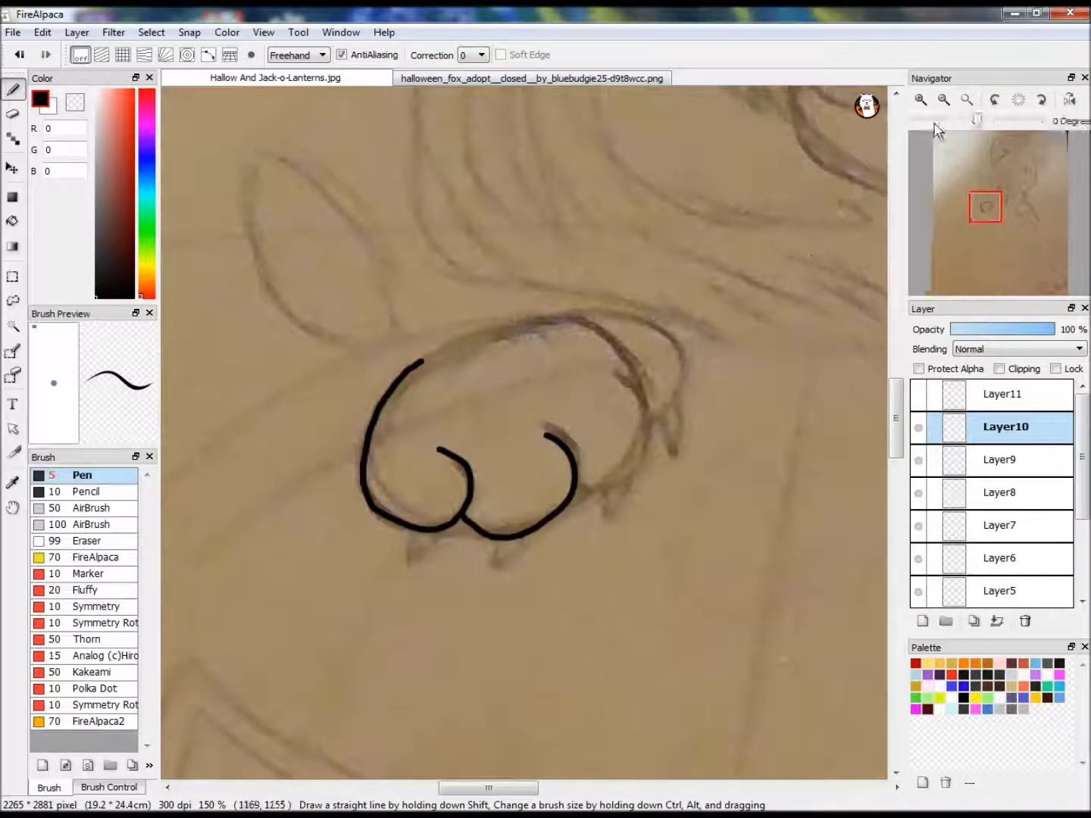
{"action": "scroll", "coordinate": [544, 433], "scroll_direction": "up", "scroll_amount": 1}
{"action": "left_click_drag", "start_coordinate": [588, 508], "coordinate": [646, 353]}
{"action": "mouse_move", "coordinate": [387, 338]}
{"action": "left_mouse_down"}
{"action": "mouse_move", "coordinate": [465, 289]}
{"action": "mouse_move", "coordinate": [689, 278]}
{"action": "left_mouse_up"}
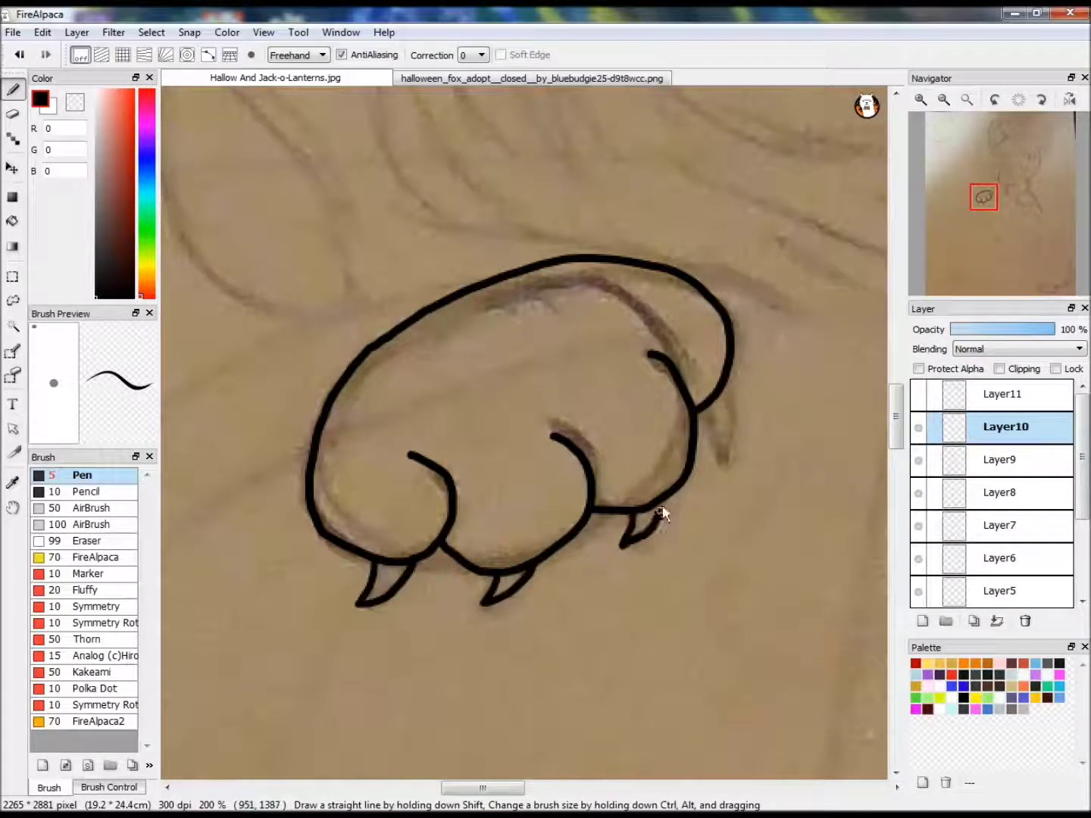
Ink the fox's right front paw with its toes, claws and the foreleg line curving down from it.
{"action": "left_click", "coordinate": [1014, 208]}
{"action": "mouse_move", "coordinate": [839, 685]}
{"action": "left_mouse_down"}
{"action": "mouse_move", "coordinate": [836, 630]}
{"action": "mouse_move", "coordinate": [686, 323]}
{"action": "mouse_move", "coordinate": [512, 232]}
{"action": "mouse_move", "coordinate": [296, 276]}
{"action": "mouse_move", "coordinate": [233, 394]}
{"action": "left_mouse_up"}
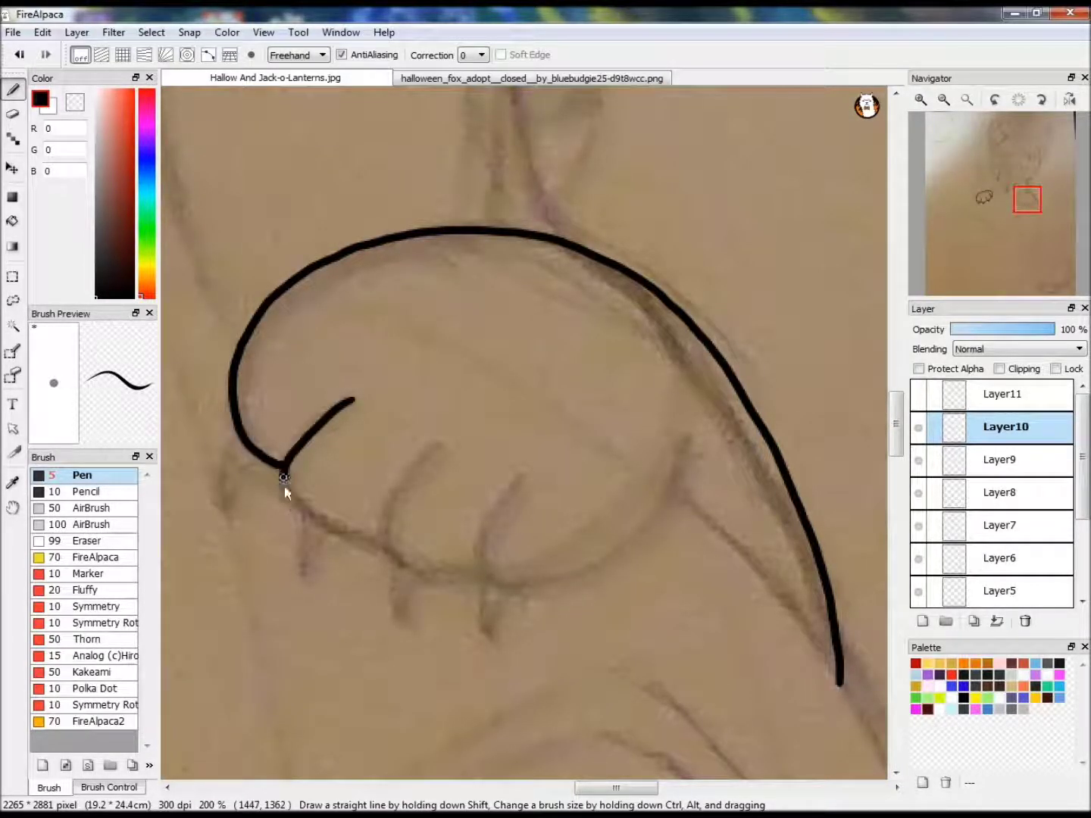
{"action": "left_click_drag", "start_coordinate": [284, 470], "coordinate": [384, 535]}
{"action": "mouse_move", "coordinate": [506, 492]}
{"action": "left_mouse_down"}
{"action": "mouse_move", "coordinate": [646, 546]}
{"action": "mouse_move", "coordinate": [688, 433]}
{"action": "left_mouse_up"}
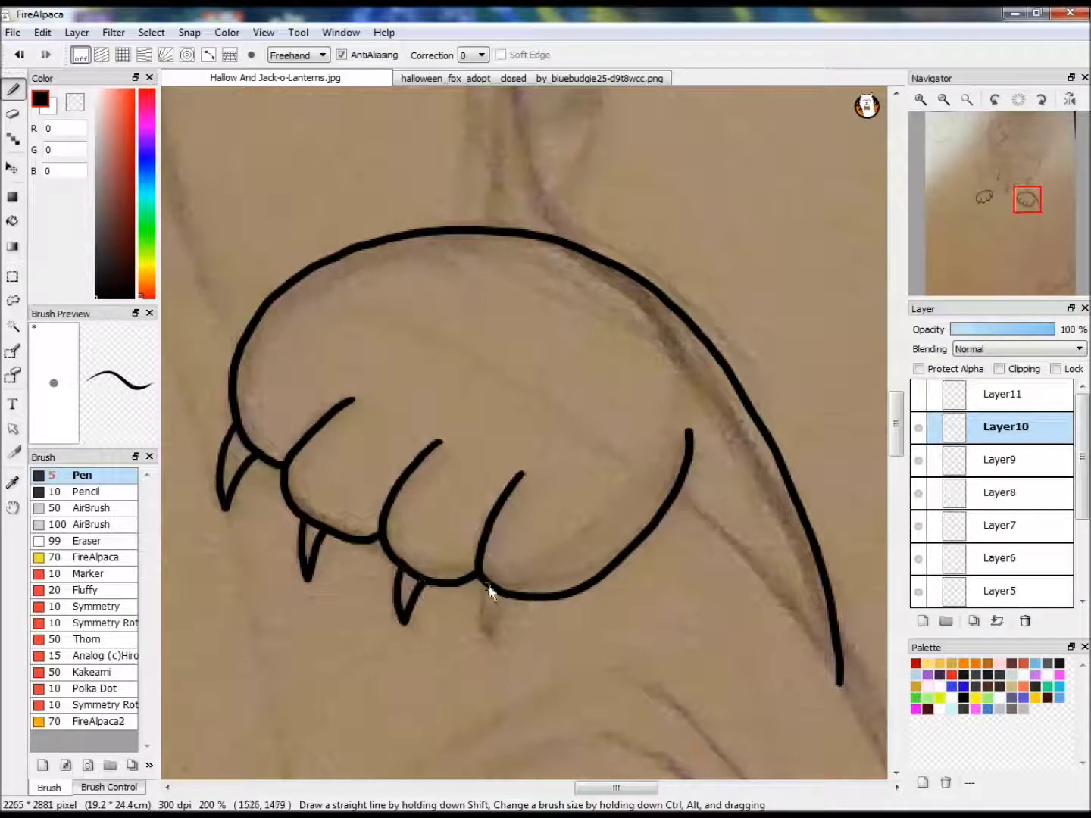
Ink the short leg line running into the hind paw and undo the freehand attempt at the paw outline.
{"action": "mouse_move", "coordinate": [1025, 206]}
{"action": "left_mouse_down"}
{"action": "mouse_move", "coordinate": [1060, 228]}
{"action": "mouse_move", "coordinate": [1055, 263]}
{"action": "mouse_move", "coordinate": [1034, 283]}
{"action": "mouse_move", "coordinate": [1044, 250]}
{"action": "mouse_move", "coordinate": [1045, 286]}
{"action": "left_mouse_up"}
{"action": "mouse_move", "coordinate": [212, 339]}
{"action": "left_mouse_down"}
{"action": "mouse_move", "coordinate": [311, 474]}
{"action": "mouse_move", "coordinate": [378, 470]}
{"action": "mouse_move", "coordinate": [366, 545]}
{"action": "mouse_move", "coordinate": [537, 333]}
{"action": "mouse_move", "coordinate": [646, 321]}
{"action": "left_mouse_up"}
{"action": "key", "text": "ctrl+z"}
{"action": "key", "text": "ctrl+z"}
Switch the brush to Curve mode and ink the hind paw's oval outline with its two toe lines.
{"action": "left_click", "coordinate": [298, 54]}
{"action": "left_click", "coordinate": [287, 132]}
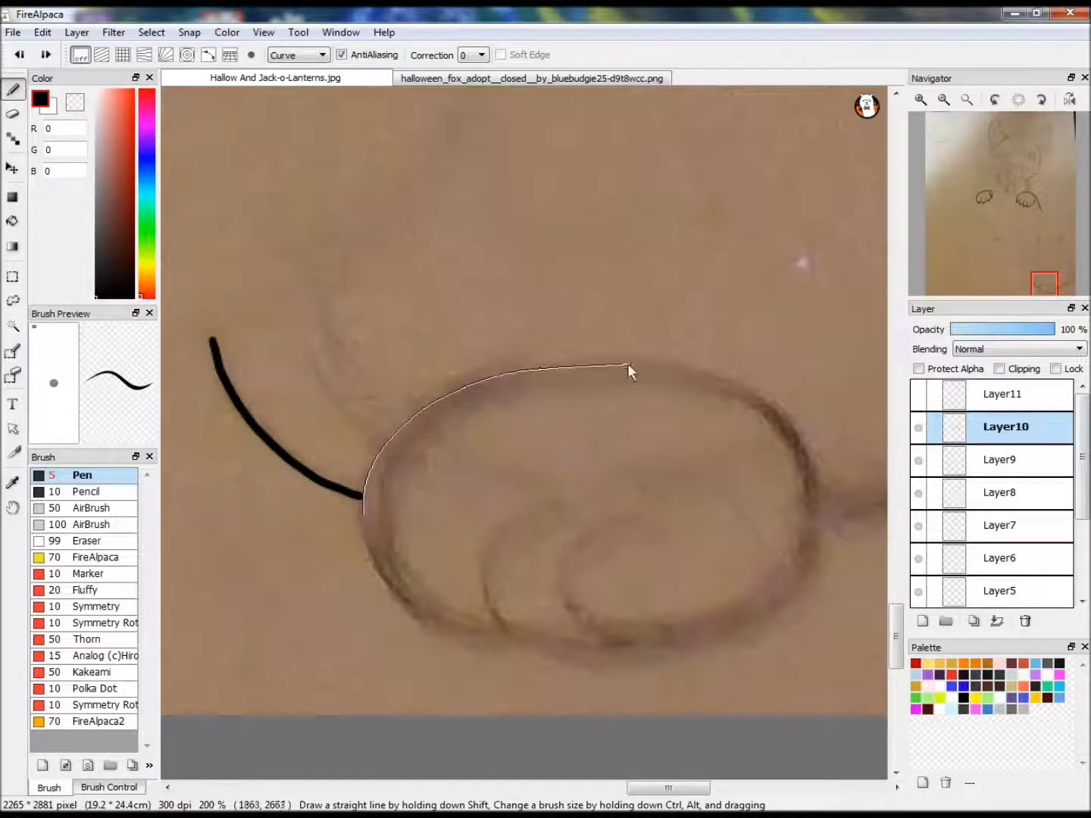
{"action": "left_click", "coordinate": [799, 571]}
{"action": "left_click", "coordinate": [720, 629]}
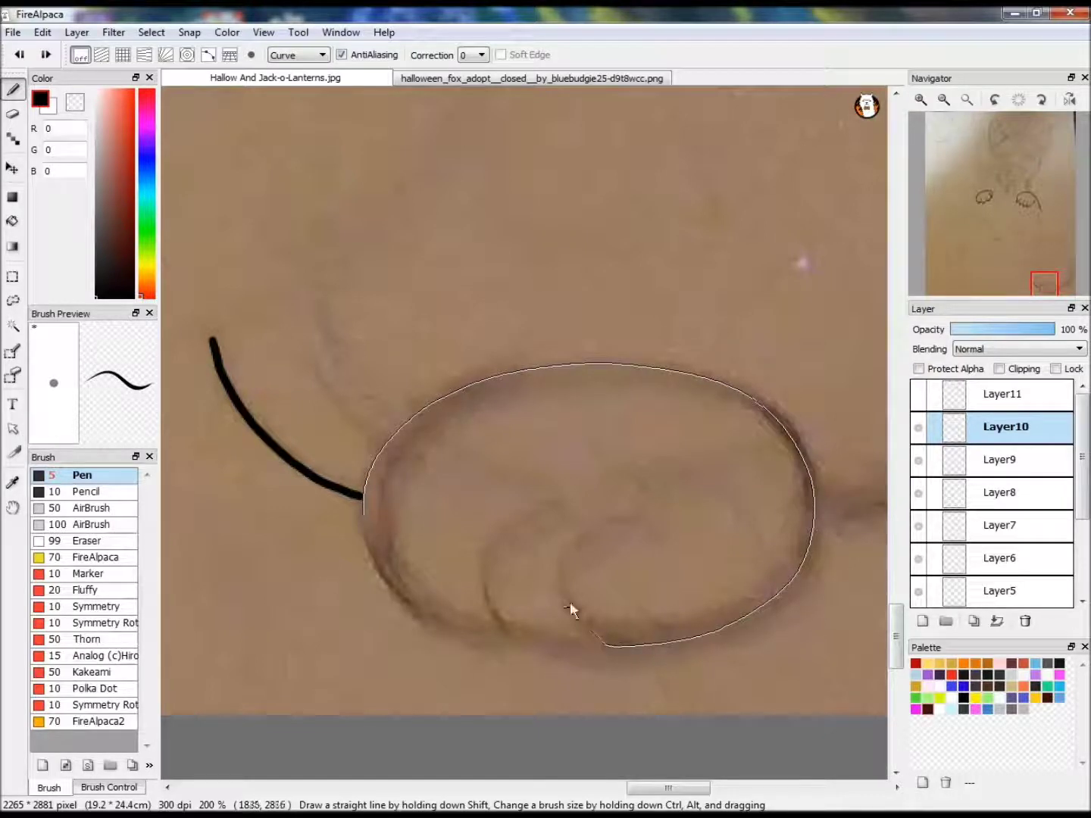
{"action": "double_click", "coordinate": [640, 517]}
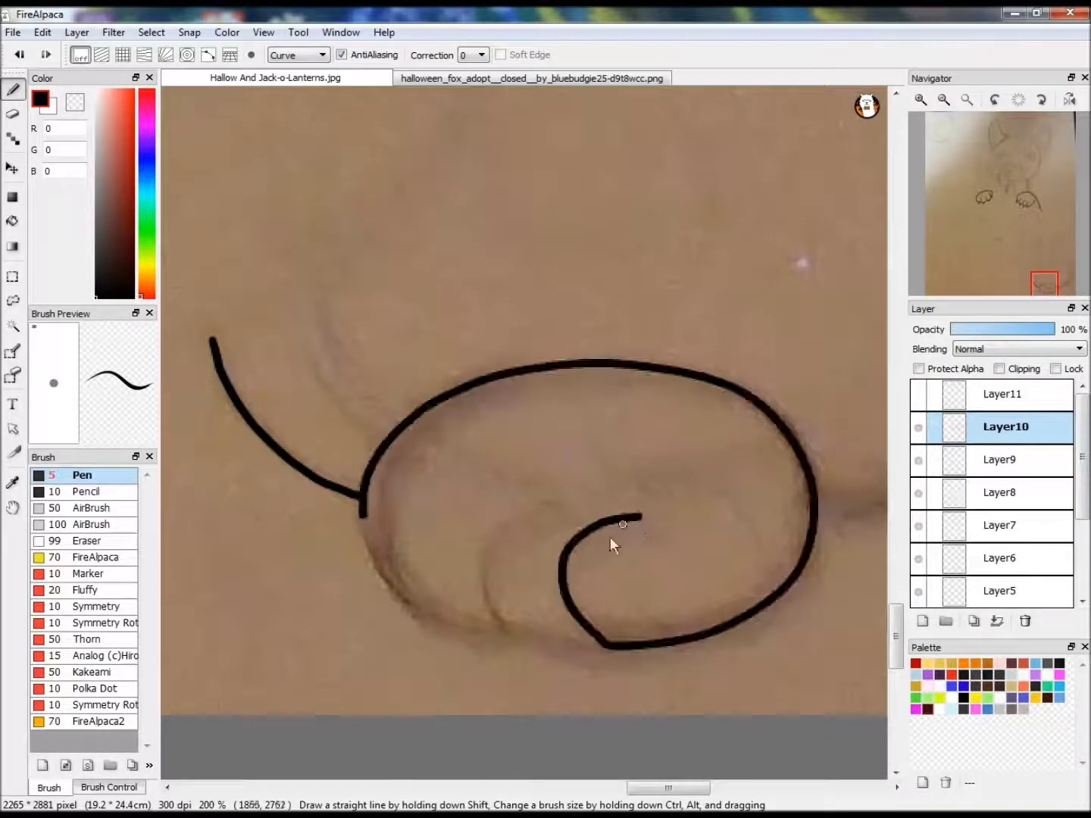
{"action": "double_click", "coordinate": [608, 645]}
{"action": "left_click", "coordinate": [365, 514]}
{"action": "double_click", "coordinate": [500, 632]}
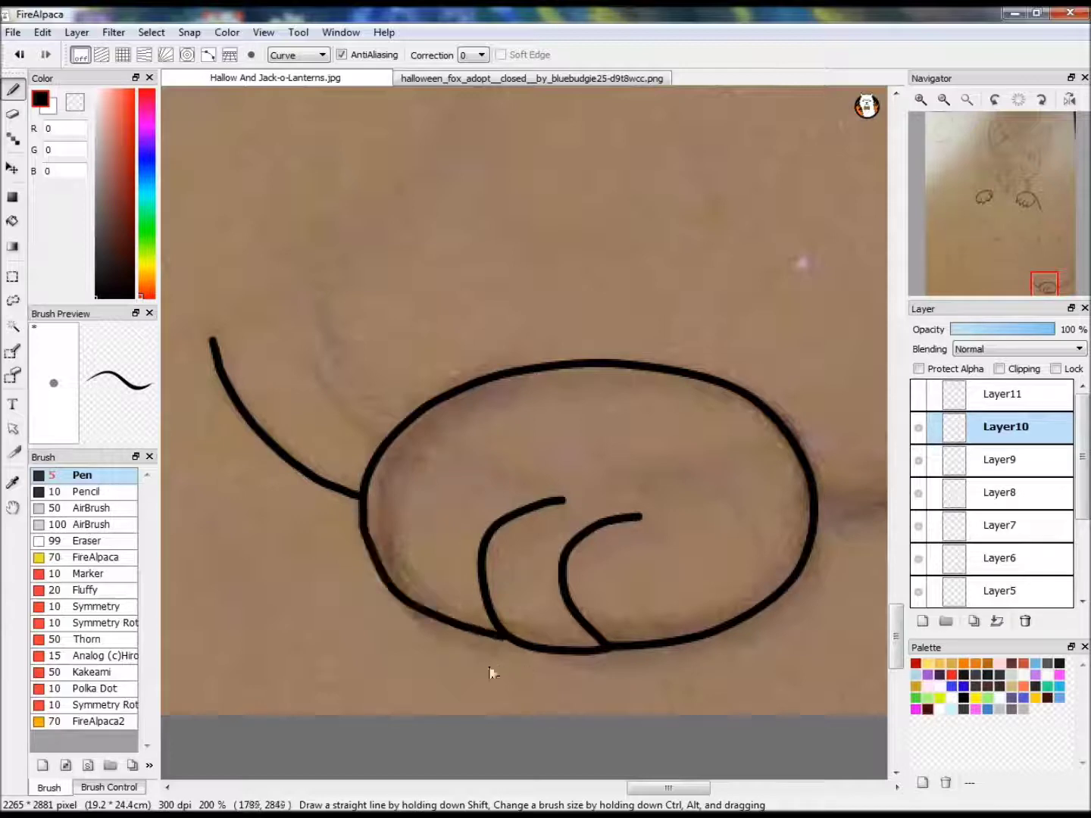
Switch the brush back to Freehand and ink the tufted fur line rising from the hind paw to the heel.
{"action": "left_click", "coordinate": [1060, 276]}
{"action": "left_click", "coordinate": [300, 55]}
{"action": "left_click", "coordinate": [302, 67]}
{"action": "left_click", "coordinate": [1061, 291]}
{"action": "mouse_move", "coordinate": [279, 583]}
{"action": "left_mouse_down"}
{"action": "mouse_move", "coordinate": [562, 457]}
{"action": "mouse_move", "coordinate": [670, 260]}
{"action": "left_mouse_up"}
{"action": "left_click", "coordinate": [896, 200]}
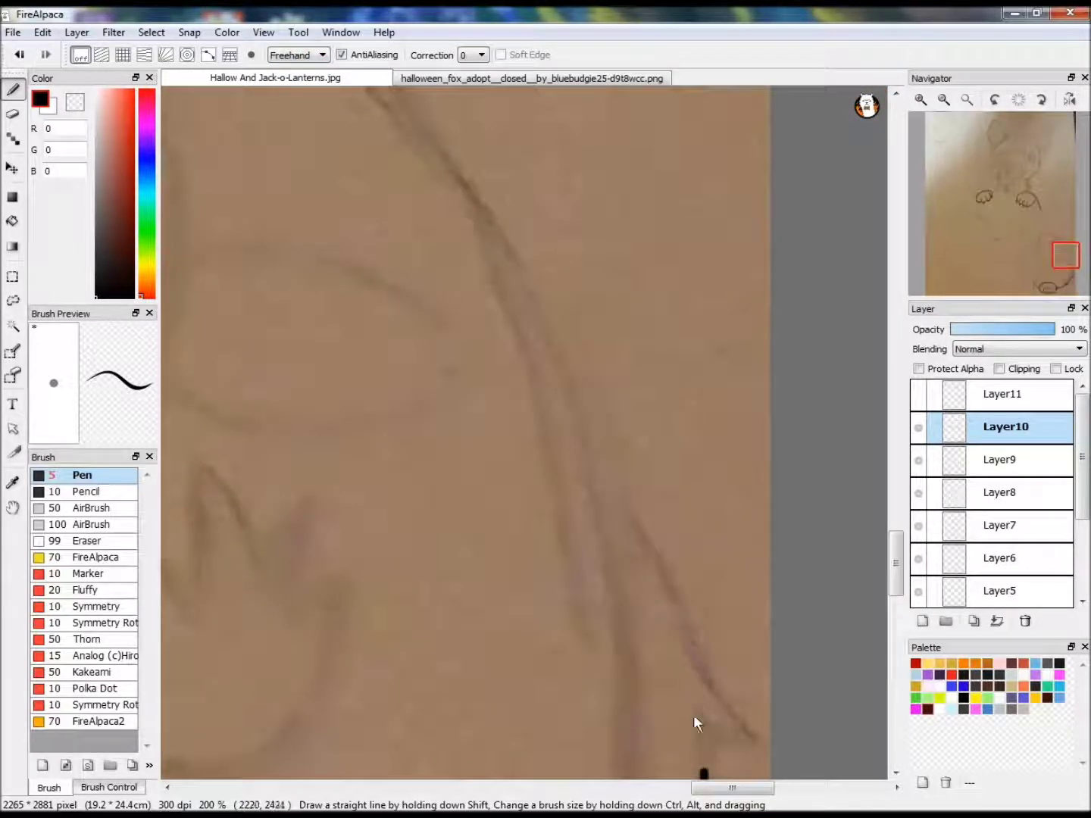
{"action": "mouse_move", "coordinate": [700, 724]}
{"action": "left_mouse_down"}
{"action": "mouse_move", "coordinate": [637, 540]}
{"action": "mouse_move", "coordinate": [582, 463]}
{"action": "left_mouse_up"}
Ink the long curve of the hind leg's back and the jagged fur edge of the tail branching from it.
{"action": "left_click_drag", "start_coordinate": [1055, 236], "coordinate": [1066, 247]}
{"action": "mouse_move", "coordinate": [583, 674]}
{"action": "left_mouse_down"}
{"action": "mouse_move", "coordinate": [463, 344]}
{"action": "mouse_move", "coordinate": [111, 82]}
{"action": "left_mouse_up"}
{"action": "left_click_drag", "start_coordinate": [1067, 254], "coordinate": [1056, 251]}
{"action": "key", "text": "ctrl+z"}
{"action": "mouse_move", "coordinate": [203, 145]}
{"action": "left_mouse_down"}
{"action": "mouse_move", "coordinate": [527, 452]}
{"action": "mouse_move", "coordinate": [659, 660]}
{"action": "mouse_move", "coordinate": [682, 771]}
{"action": "left_mouse_up"}
{"action": "left_click_drag", "start_coordinate": [1052, 248], "coordinate": [1057, 235]}
{"action": "mouse_move", "coordinate": [397, 443]}
{"action": "left_mouse_down"}
{"action": "mouse_move", "coordinate": [481, 434]}
{"action": "mouse_move", "coordinate": [650, 271]}
{"action": "left_mouse_up"}
Ink the tail's curved outer edge upward from the picture's border, adding the first fur tuft.
{"action": "scroll", "coordinate": [650, 272], "scroll_direction": "up", "scroll_amount": 3}
{"action": "mouse_move", "coordinate": [736, 673]}
{"action": "left_mouse_down"}
{"action": "mouse_move", "coordinate": [266, 366]}
{"action": "mouse_move", "coordinate": [217, 71]}
{"action": "left_mouse_up"}
{"action": "mouse_move", "coordinate": [1066, 208]}
{"action": "left_mouse_down"}
{"action": "mouse_move", "coordinate": [1020, 207]}
{"action": "mouse_move", "coordinate": [1058, 189]}
{"action": "left_mouse_up"}
{"action": "left_click_drag", "start_coordinate": [393, 535], "coordinate": [410, 482]}
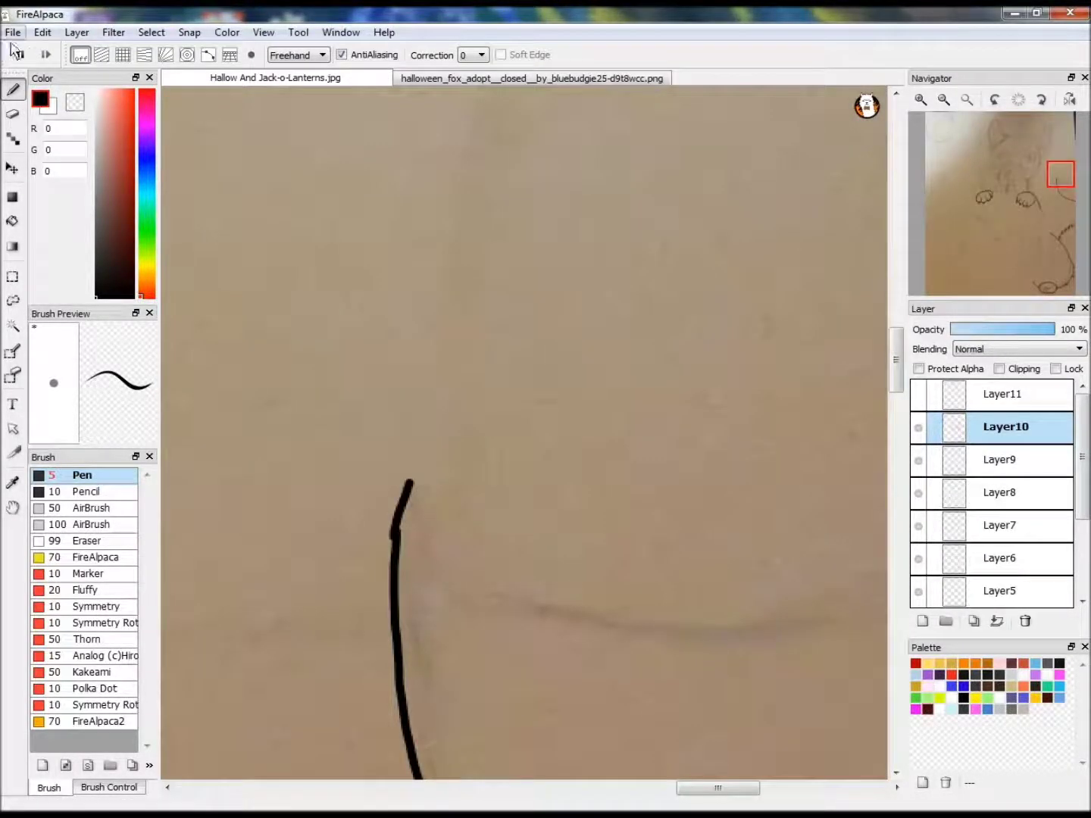
{"action": "key", "text": "ctrl+z"}
{"action": "mouse_move", "coordinate": [395, 530]}
{"action": "left_mouse_down"}
{"action": "mouse_move", "coordinate": [416, 459]}
{"action": "mouse_move", "coordinate": [450, 416]}
{"action": "mouse_move", "coordinate": [481, 48]}
{"action": "left_mouse_up"}
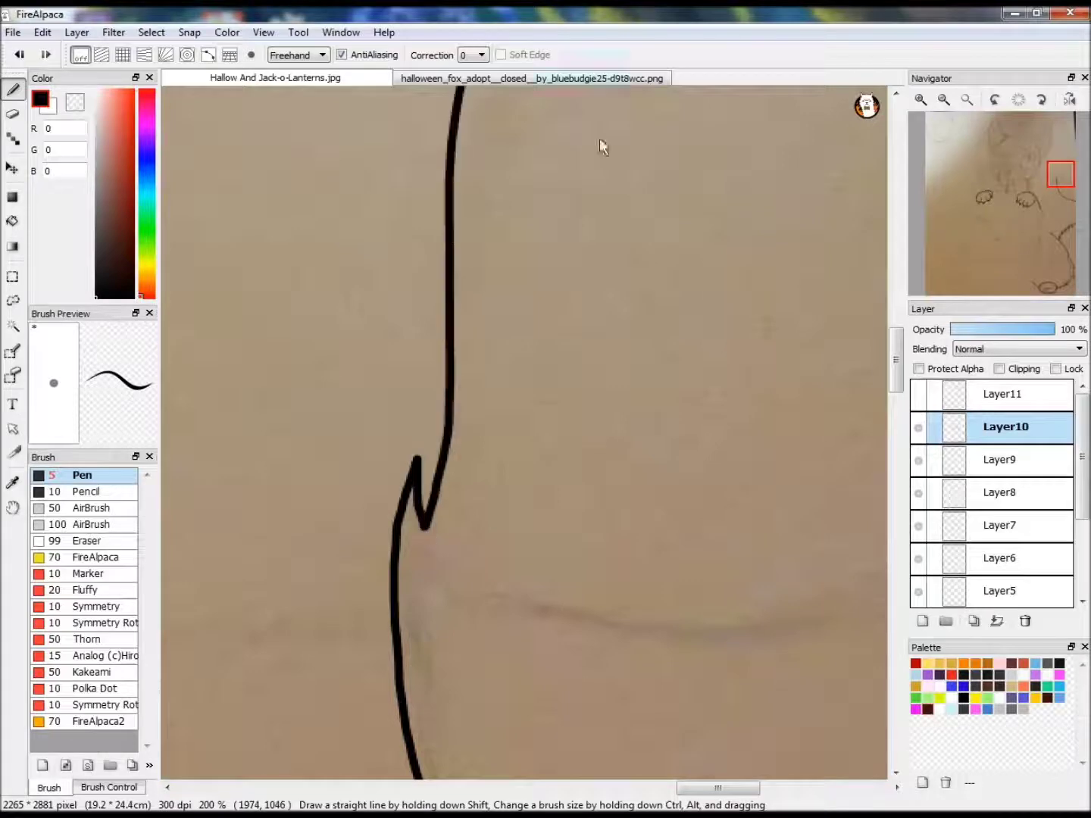
Continue the tail's edge with another fur tuft and finish the tail tip, redrawing the last stroke once.
{"action": "left_click_drag", "start_coordinate": [1055, 188], "coordinate": [1059, 167]}
{"action": "mouse_move", "coordinate": [404, 591]}
{"action": "left_mouse_down"}
{"action": "mouse_move", "coordinate": [459, 608]}
{"action": "mouse_move", "coordinate": [512, 661]}
{"action": "left_mouse_up"}
{"action": "left_click_drag", "start_coordinate": [1059, 166], "coordinate": [1063, 163]}
{"action": "mouse_move", "coordinate": [377, 768]}
{"action": "left_mouse_down"}
{"action": "mouse_move", "coordinate": [379, 652]}
{"action": "mouse_move", "coordinate": [697, 111]}
{"action": "left_mouse_up"}
{"action": "left_click", "coordinate": [19, 55]}
{"action": "left_click_drag", "start_coordinate": [388, 767], "coordinate": [699, 183]}
{"action": "left_click", "coordinate": [967, 98]}
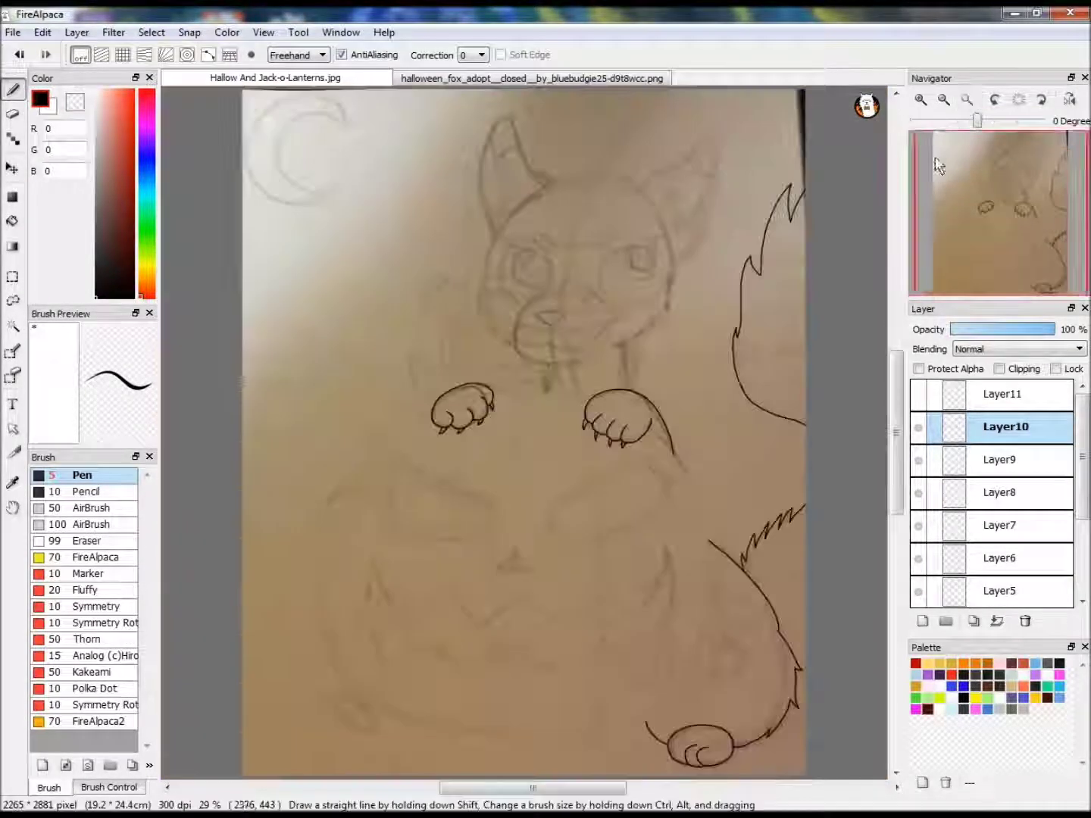
Ink the muzzle, the wavy mouth line and the chin, with a jagged tuft of fur under the chin.
{"action": "scroll", "coordinate": [985, 176], "scroll_direction": "up", "scroll_amount": 5}
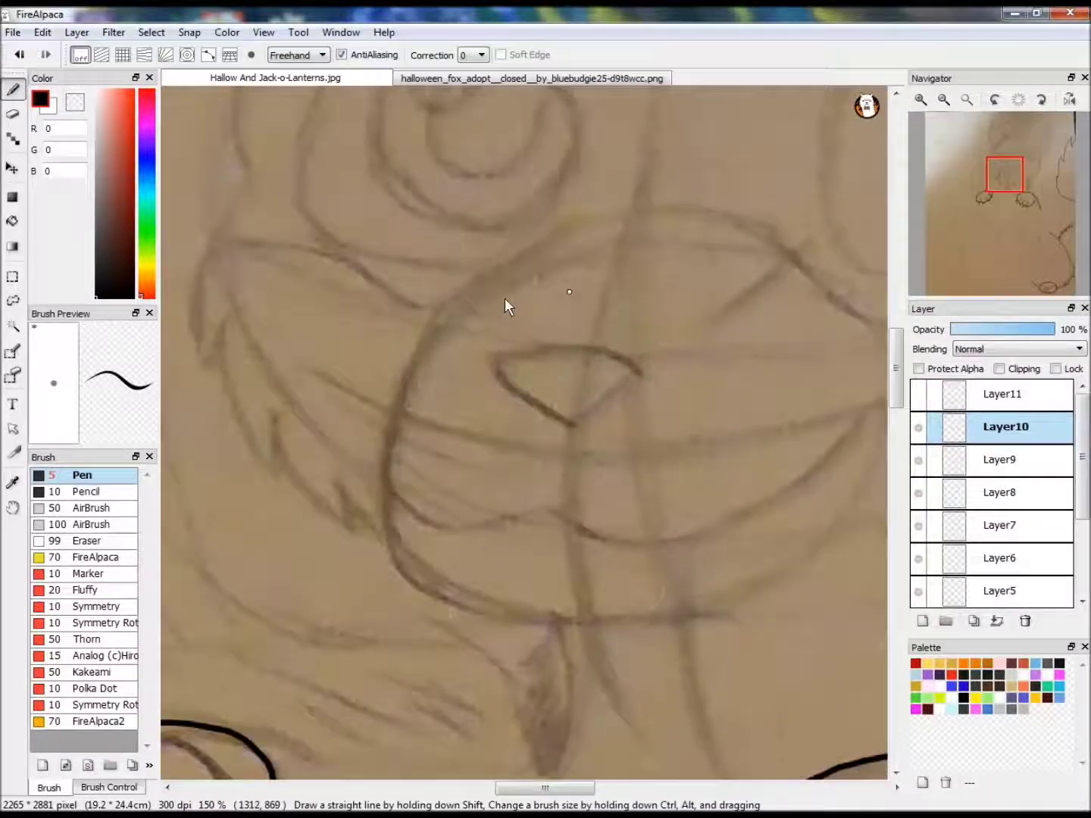
{"action": "mouse_move", "coordinate": [451, 302]}
{"action": "left_mouse_down"}
{"action": "mouse_move", "coordinate": [524, 511]}
{"action": "mouse_move", "coordinate": [830, 440]}
{"action": "left_mouse_up"}
{"action": "mouse_move", "coordinate": [391, 509]}
{"action": "left_mouse_down"}
{"action": "mouse_move", "coordinate": [530, 629]}
{"action": "mouse_move", "coordinate": [732, 620]}
{"action": "left_mouse_up"}
{"action": "left_click", "coordinate": [920, 100]}
{"action": "left_click_drag", "start_coordinate": [295, 338], "coordinate": [261, 456]}
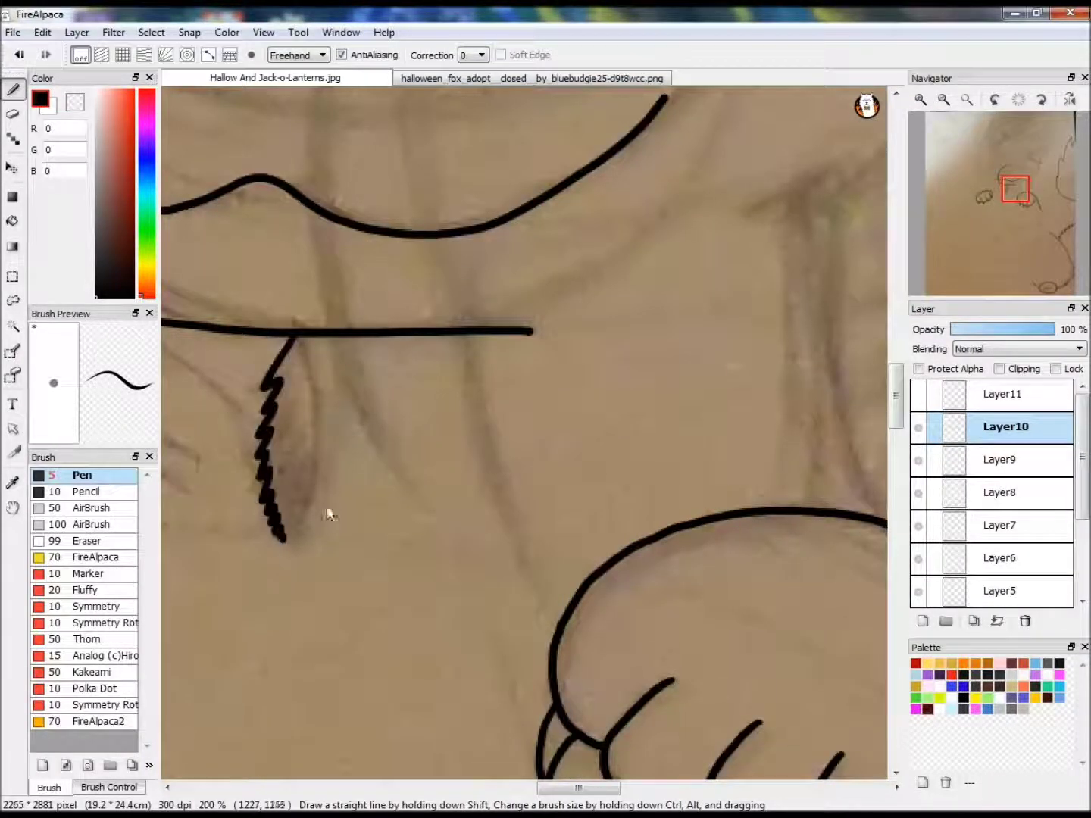
Ink the jagged neck fur above the right paw and the spiky cheek fur on the face's right side.
{"action": "mouse_move", "coordinate": [487, 201]}
{"action": "left_mouse_down"}
{"action": "mouse_move", "coordinate": [555, 296]}
{"action": "mouse_move", "coordinate": [573, 497]}
{"action": "mouse_move", "coordinate": [557, 520]}
{"action": "left_mouse_up"}
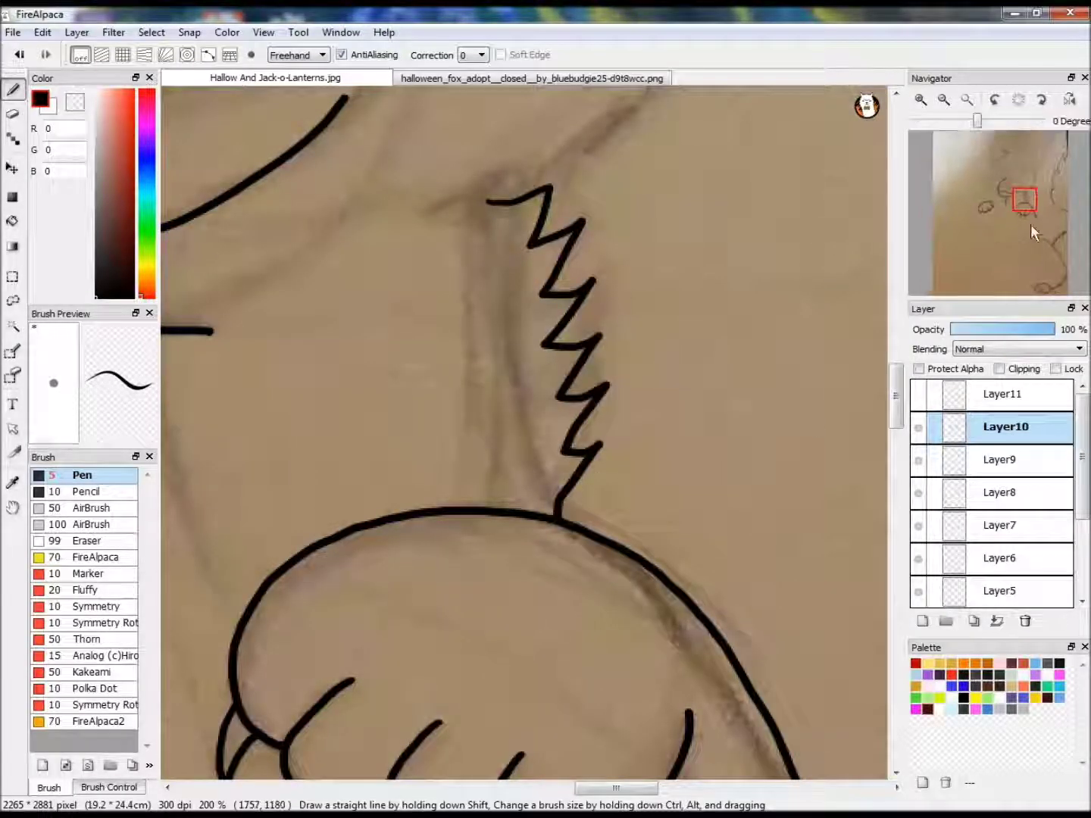
{"action": "left_click", "coordinate": [1031, 224]}
{"action": "left_click_drag", "start_coordinate": [605, 135], "coordinate": [539, 416]}
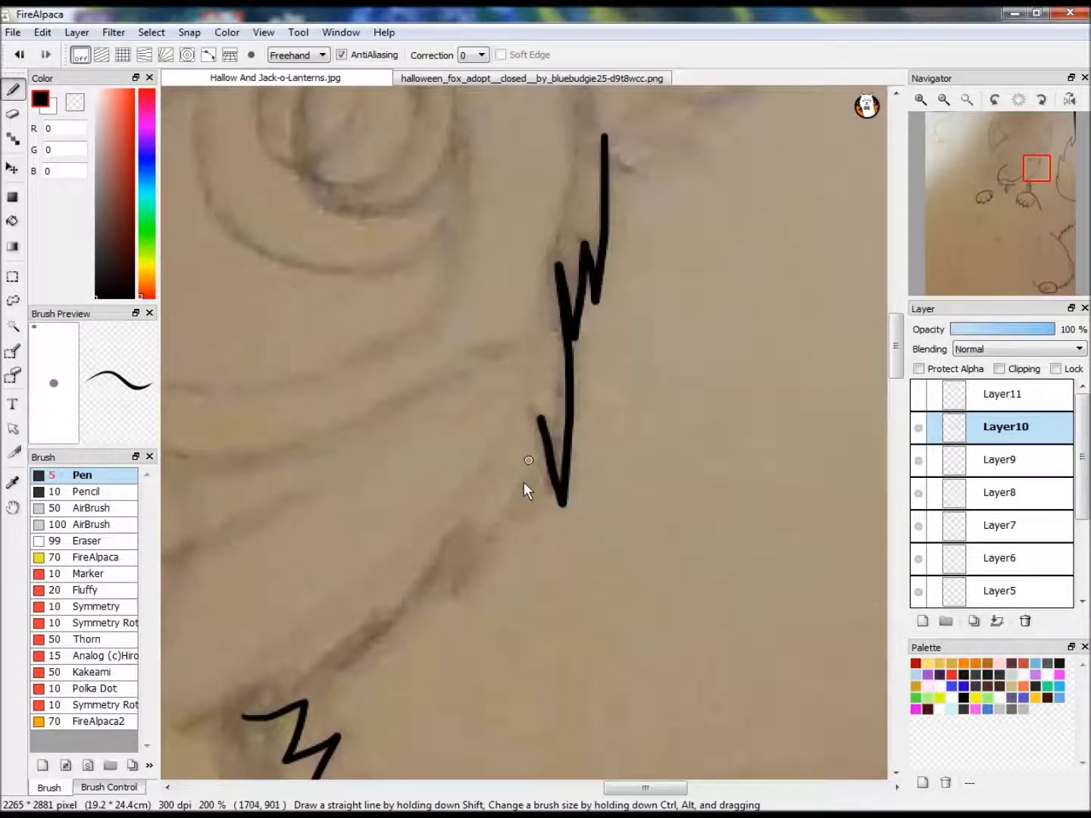
{"action": "left_click_drag", "start_coordinate": [434, 590], "coordinate": [379, 625]}
{"action": "left_click_drag", "start_coordinate": [368, 642], "coordinate": [301, 701]}
Ink the tufted cheek fur on the face's left side and outline the nose.
{"action": "left_click_drag", "start_coordinate": [1033, 180], "coordinate": [994, 184]}
{"action": "mouse_move", "coordinate": [451, 153]}
{"action": "left_mouse_down"}
{"action": "mouse_move", "coordinate": [419, 456]}
{"action": "mouse_move", "coordinate": [579, 584]}
{"action": "mouse_move", "coordinate": [591, 637]}
{"action": "left_mouse_up"}
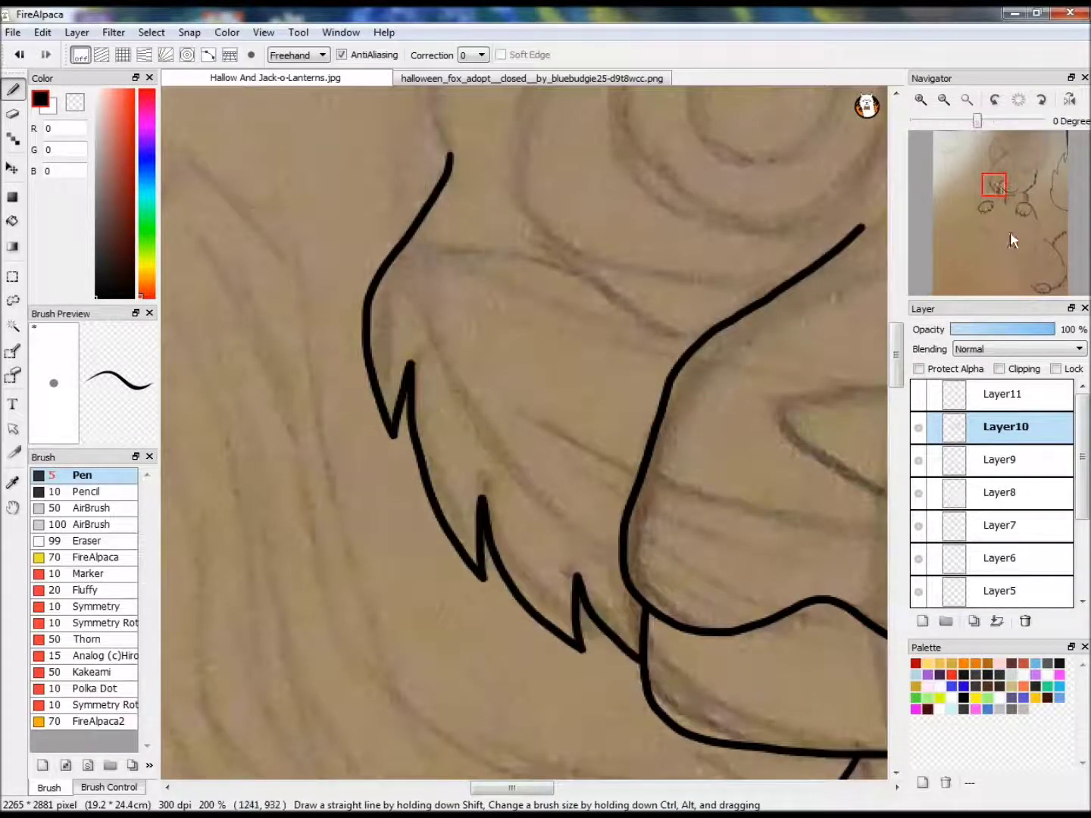
{"action": "left_click_drag", "start_coordinate": [998, 282], "coordinate": [1006, 281]}
{"action": "mouse_move", "coordinate": [658, 493]}
{"action": "left_mouse_down"}
{"action": "mouse_move", "coordinate": [706, 400]}
{"action": "mouse_move", "coordinate": [610, 482]}
{"action": "mouse_move", "coordinate": [640, 495]}
{"action": "left_mouse_up"}
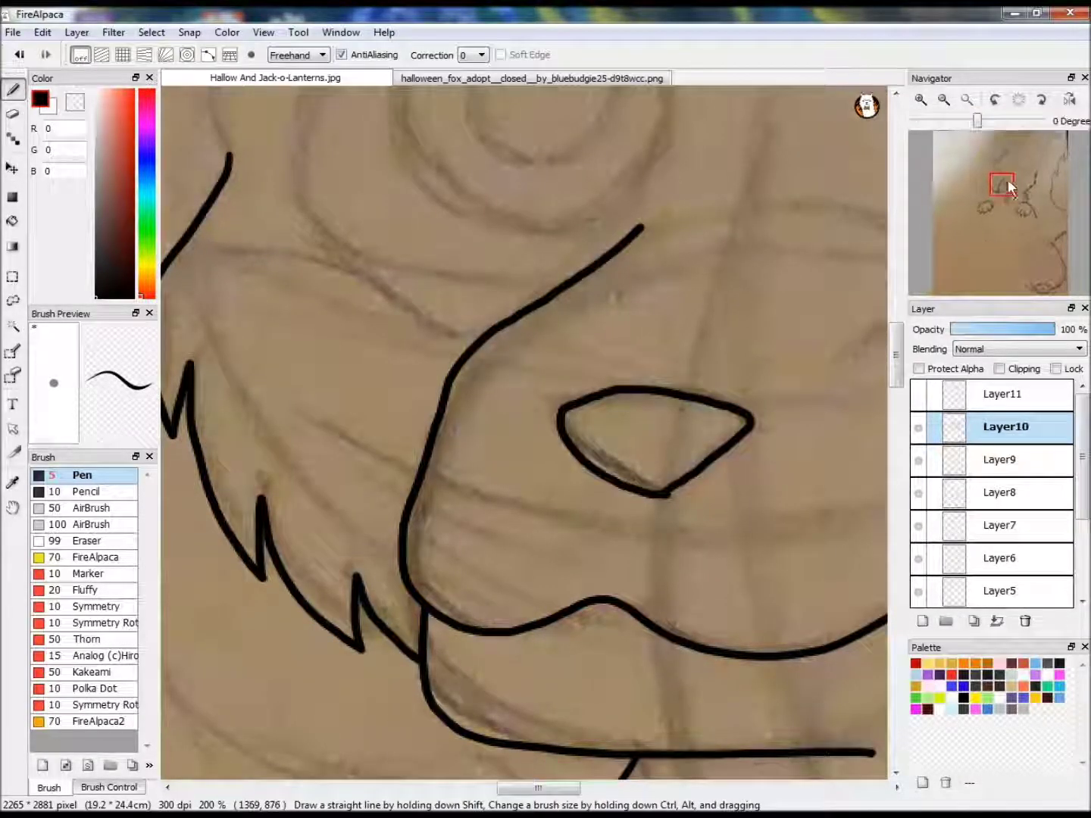
Ink the oval brow spot, the outline and the eyelashes of the fox's right-hand eye.
{"action": "left_click_drag", "start_coordinate": [1007, 179], "coordinate": [982, 185]}
{"action": "left_click", "coordinate": [1029, 180]}
{"action": "left_click_drag", "start_coordinate": [461, 248], "coordinate": [453, 312]}
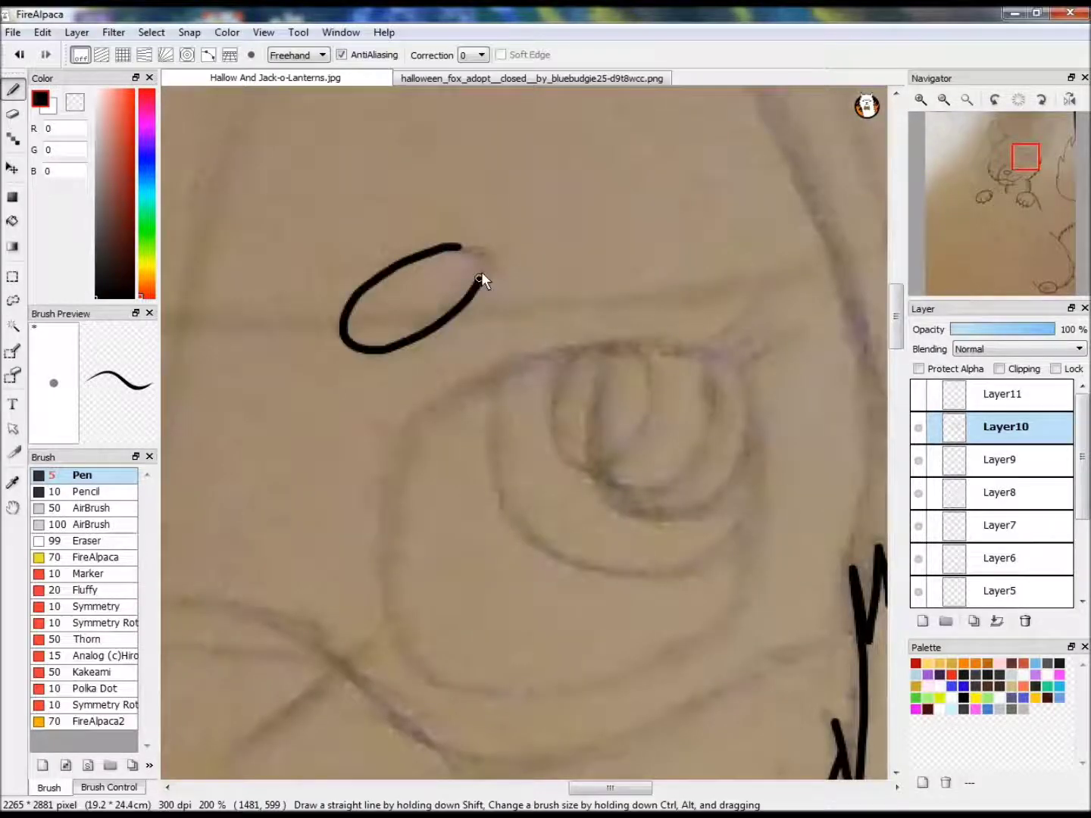
{"action": "mouse_move", "coordinate": [374, 603]}
{"action": "left_mouse_down"}
{"action": "mouse_move", "coordinate": [679, 668]}
{"action": "mouse_move", "coordinate": [761, 477]}
{"action": "mouse_move", "coordinate": [716, 346]}
{"action": "mouse_move", "coordinate": [450, 357]}
{"action": "mouse_move", "coordinate": [384, 411]}
{"action": "mouse_move", "coordinate": [487, 679]}
{"action": "mouse_move", "coordinate": [733, 608]}
{"action": "mouse_move", "coordinate": [754, 399]}
{"action": "mouse_move", "coordinate": [429, 402]}
{"action": "left_mouse_up"}
{"action": "key", "text": "ctrl+z"}
{"action": "mouse_move", "coordinate": [717, 345]}
{"action": "left_mouse_down"}
{"action": "mouse_move", "coordinate": [770, 311]}
{"action": "mouse_move", "coordinate": [795, 322]}
{"action": "left_mouse_up"}
{"action": "left_click_drag", "start_coordinate": [732, 354], "coordinate": [800, 339]}
{"action": "left_click_drag", "start_coordinate": [747, 364], "coordinate": [815, 354]}
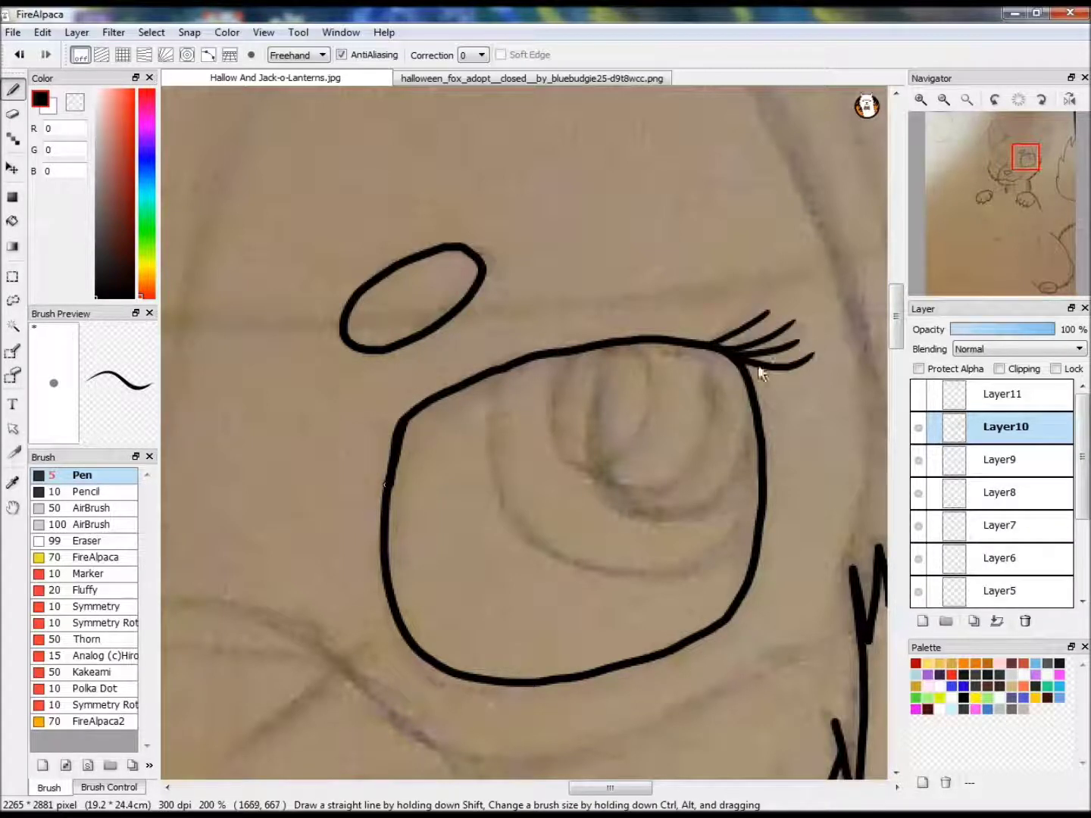
Ink the pupil and iris curves inside the right-hand eye, redoing the first pupil stroke.
{"action": "mouse_move", "coordinate": [592, 465]}
{"action": "left_mouse_down"}
{"action": "mouse_move", "coordinate": [611, 508]}
{"action": "mouse_move", "coordinate": [746, 465]}
{"action": "left_mouse_up"}
{"action": "key", "text": "ctrl+z"}
{"action": "mouse_move", "coordinate": [599, 350]}
{"action": "left_mouse_down"}
{"action": "mouse_move", "coordinate": [670, 520]}
{"action": "mouse_move", "coordinate": [760, 464]}
{"action": "left_mouse_up"}
{"action": "mouse_move", "coordinate": [496, 373]}
{"action": "left_mouse_down"}
{"action": "mouse_move", "coordinate": [539, 563]}
{"action": "mouse_move", "coordinate": [763, 493]}
{"action": "left_mouse_up"}
Paint a filled white oval highlight over the right-hand eye's pupil edge and return to black.
{"action": "key", "text": "x"}
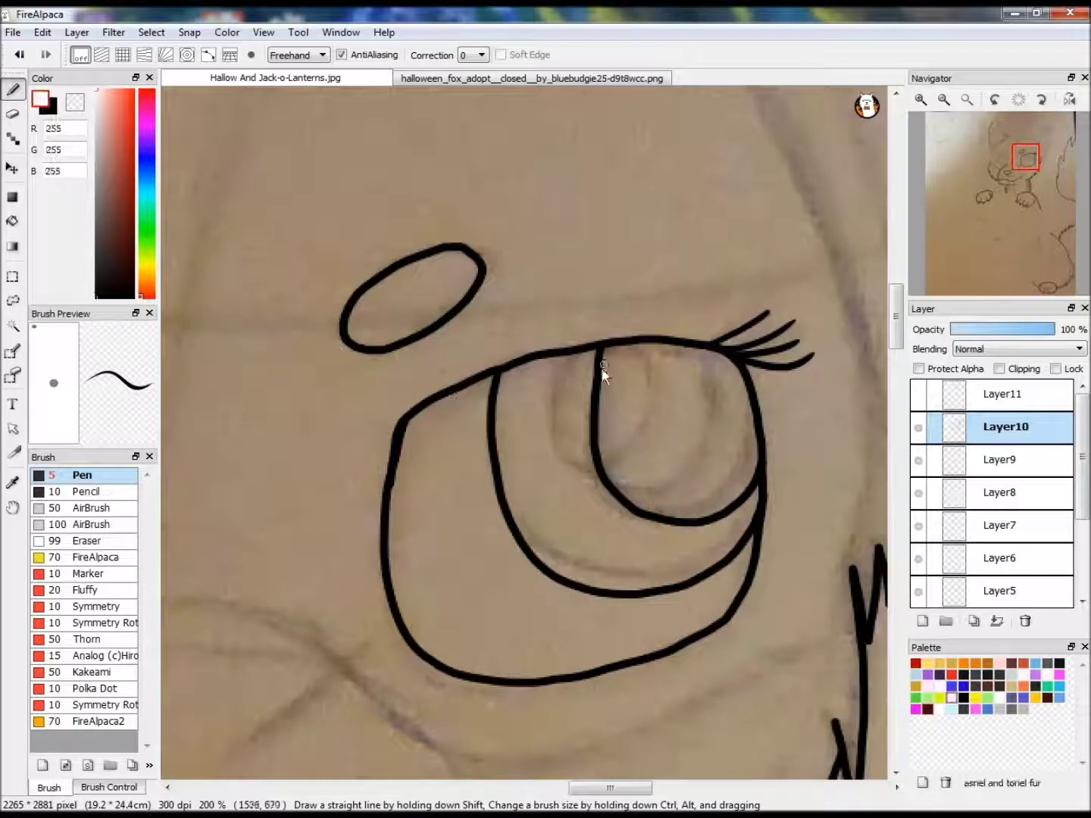
{"action": "left_click_drag", "start_coordinate": [610, 361], "coordinate": [618, 367]}
{"action": "mouse_move", "coordinate": [630, 453]}
{"action": "left_mouse_down"}
{"action": "mouse_move", "coordinate": [576, 413]}
{"action": "mouse_move", "coordinate": [584, 390]}
{"action": "left_mouse_up"}
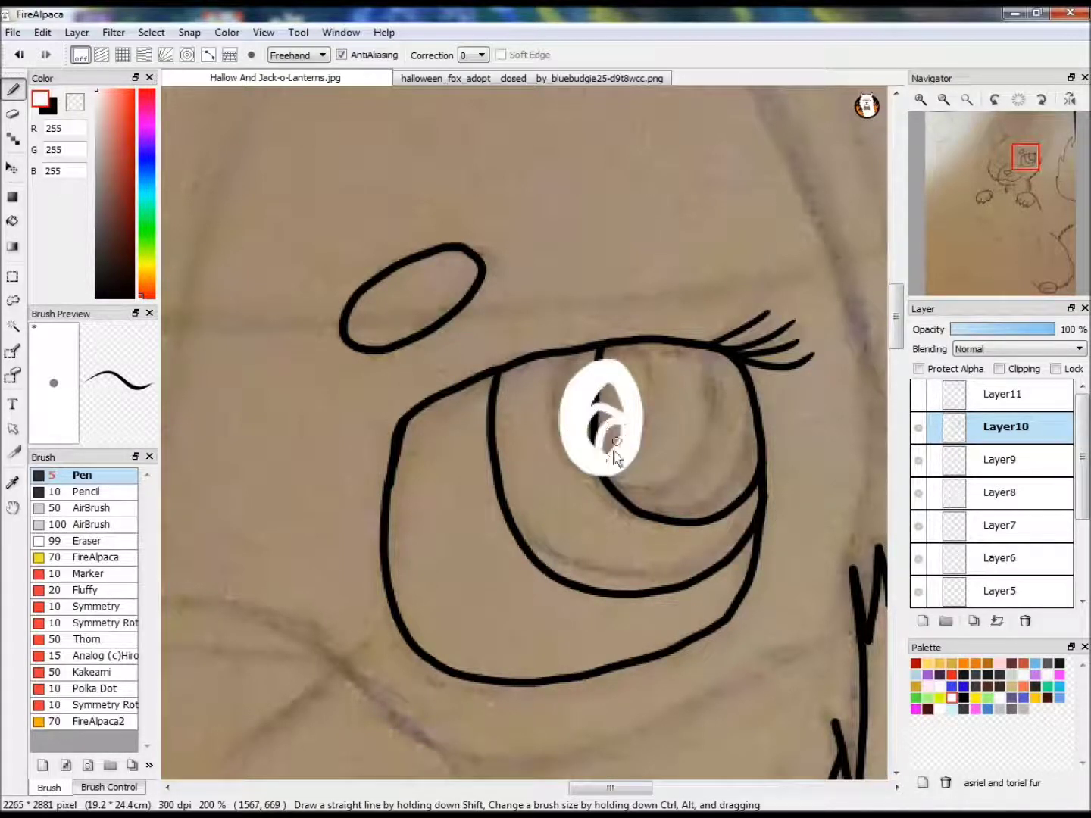
{"action": "left_click_drag", "start_coordinate": [619, 386], "coordinate": [614, 377]}
{"action": "key", "text": "x"}
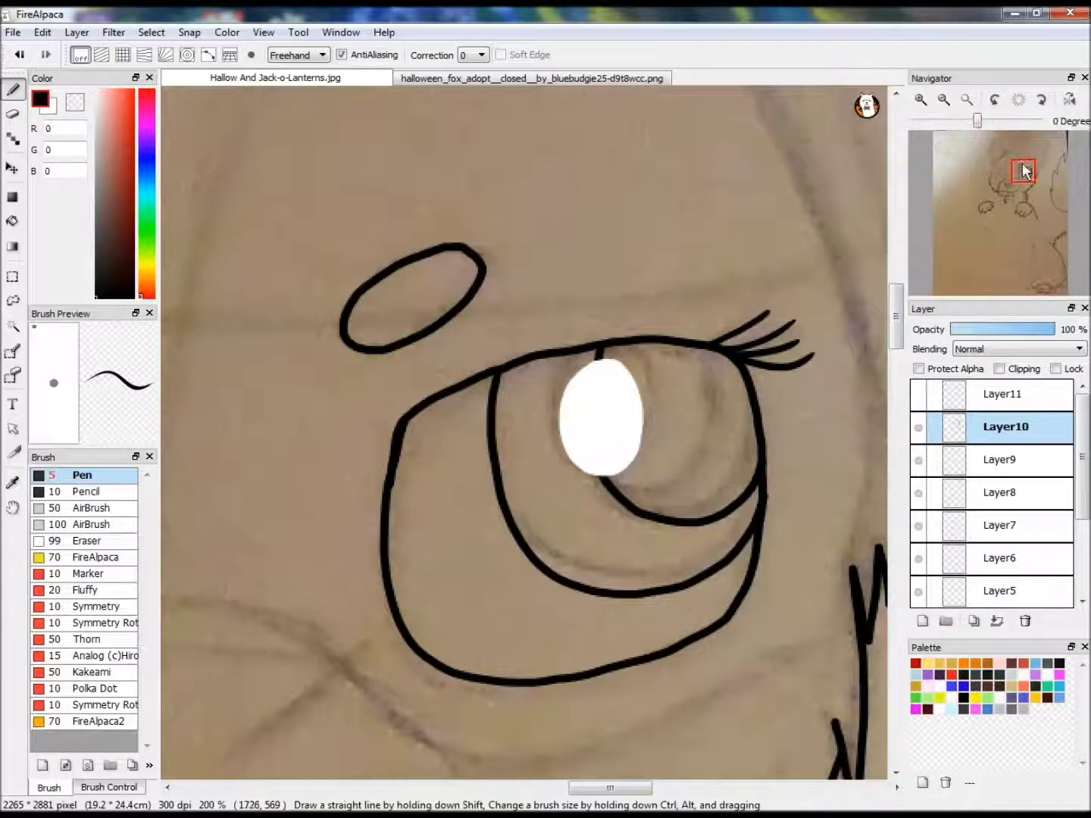
Ink the oval brow spot, the outline and the eyelashes of the left-hand eye, redoing the first lash.
{"action": "left_click_drag", "start_coordinate": [1026, 170], "coordinate": [1002, 172]}
{"action": "left_click_drag", "start_coordinate": [561, 225], "coordinate": [704, 273]}
{"action": "mouse_move", "coordinate": [347, 377]}
{"action": "left_mouse_down"}
{"action": "mouse_move", "coordinate": [531, 610]}
{"action": "mouse_move", "coordinate": [652, 355]}
{"action": "mouse_move", "coordinate": [414, 275]}
{"action": "left_mouse_up"}
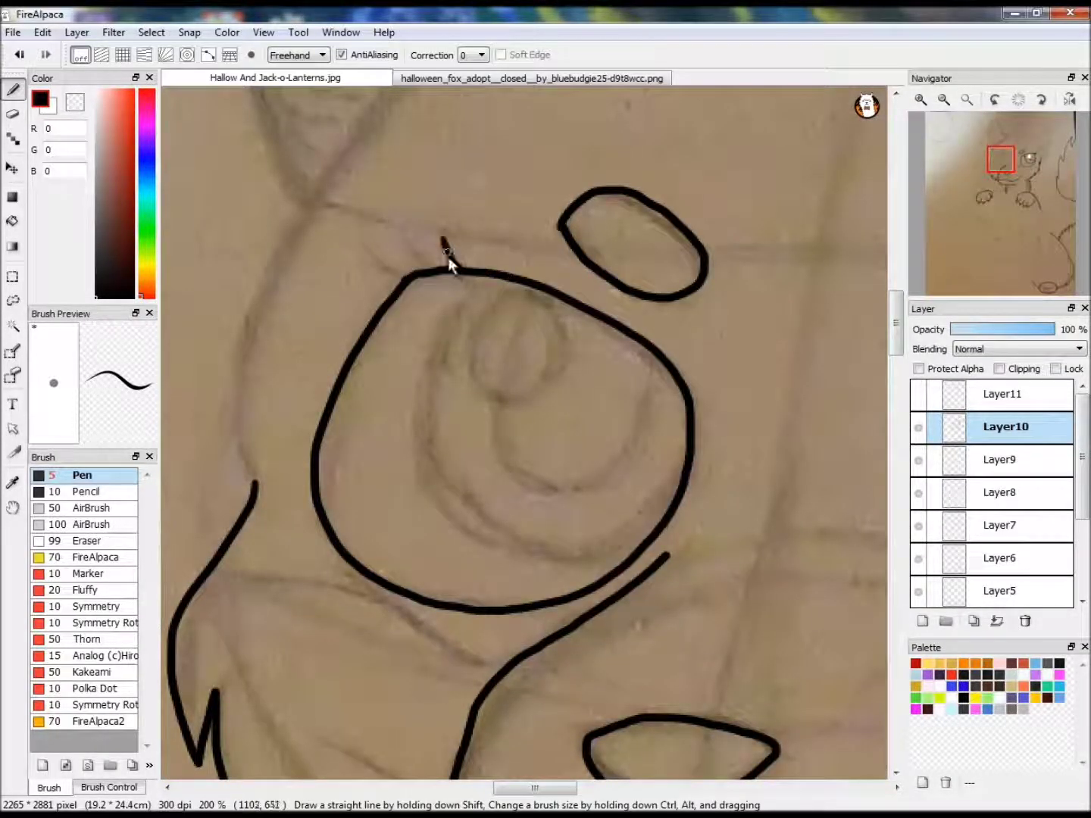
{"action": "key", "text": "ctrl+z"}
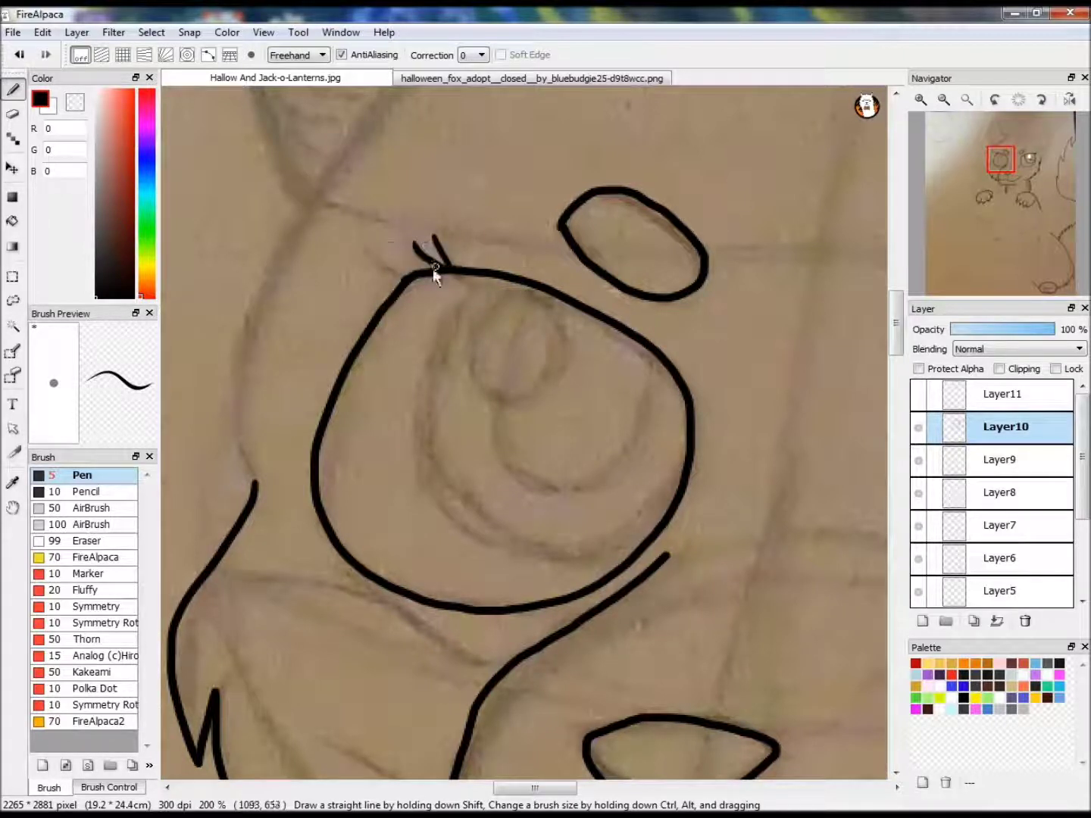
Ink the left-hand eye's iris and pupil curves, add a filled white oval highlight and return to black.
{"action": "left_click_drag", "start_coordinate": [474, 276], "coordinate": [640, 539]}
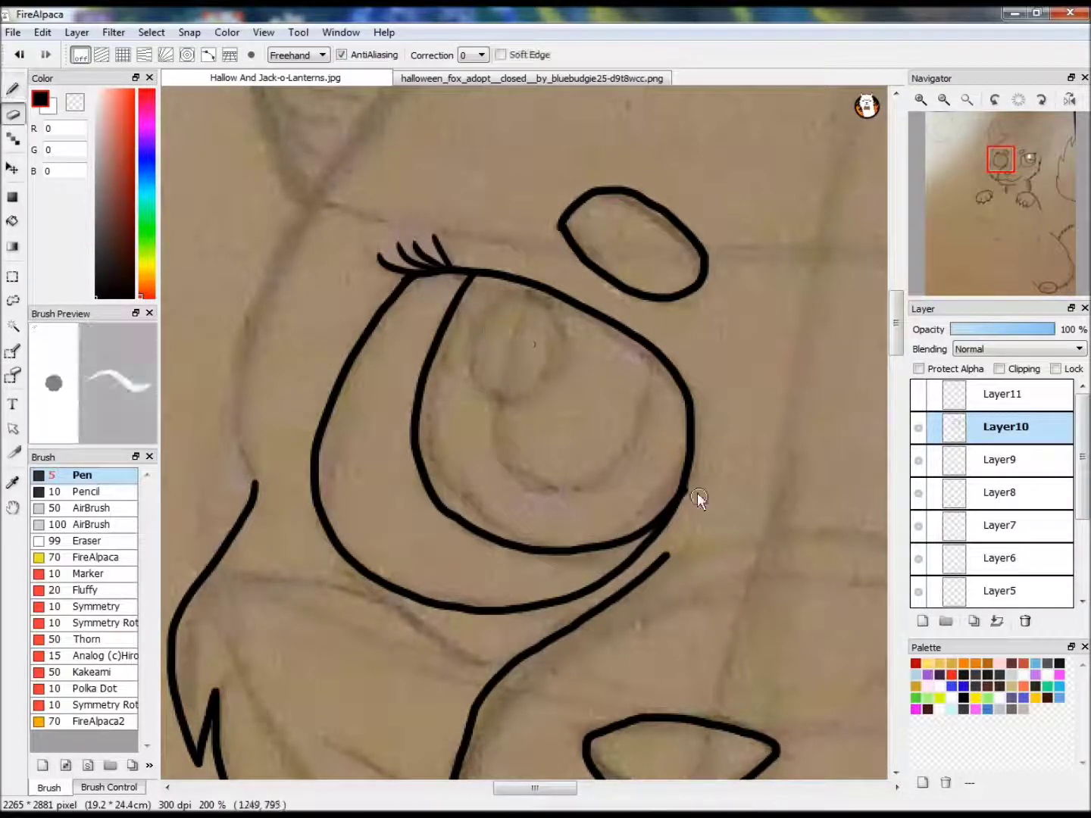
{"action": "mouse_move", "coordinate": [537, 292]}
{"action": "left_mouse_down"}
{"action": "mouse_move", "coordinate": [496, 414]}
{"action": "mouse_move", "coordinate": [652, 348]}
{"action": "left_mouse_up"}
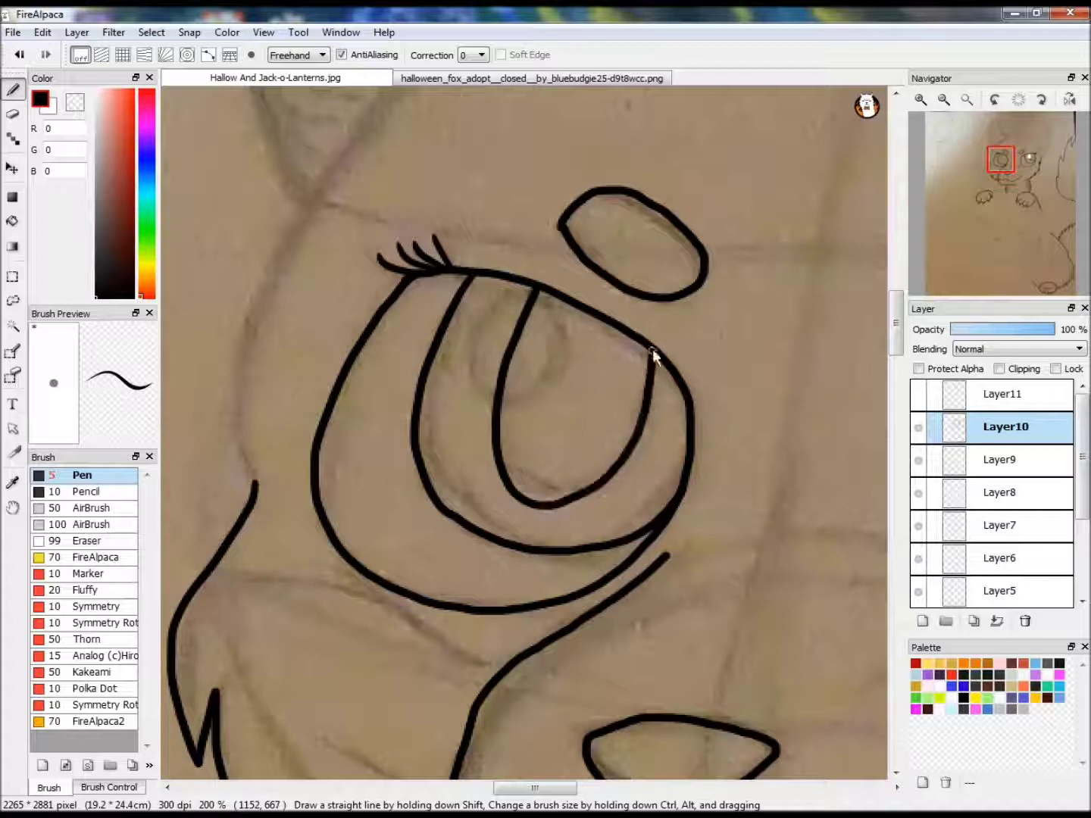
{"action": "key", "text": "x"}
{"action": "mouse_move", "coordinate": [537, 298]}
{"action": "left_mouse_down"}
{"action": "mouse_move", "coordinate": [542, 371]}
{"action": "mouse_move", "coordinate": [539, 325]}
{"action": "left_mouse_up"}
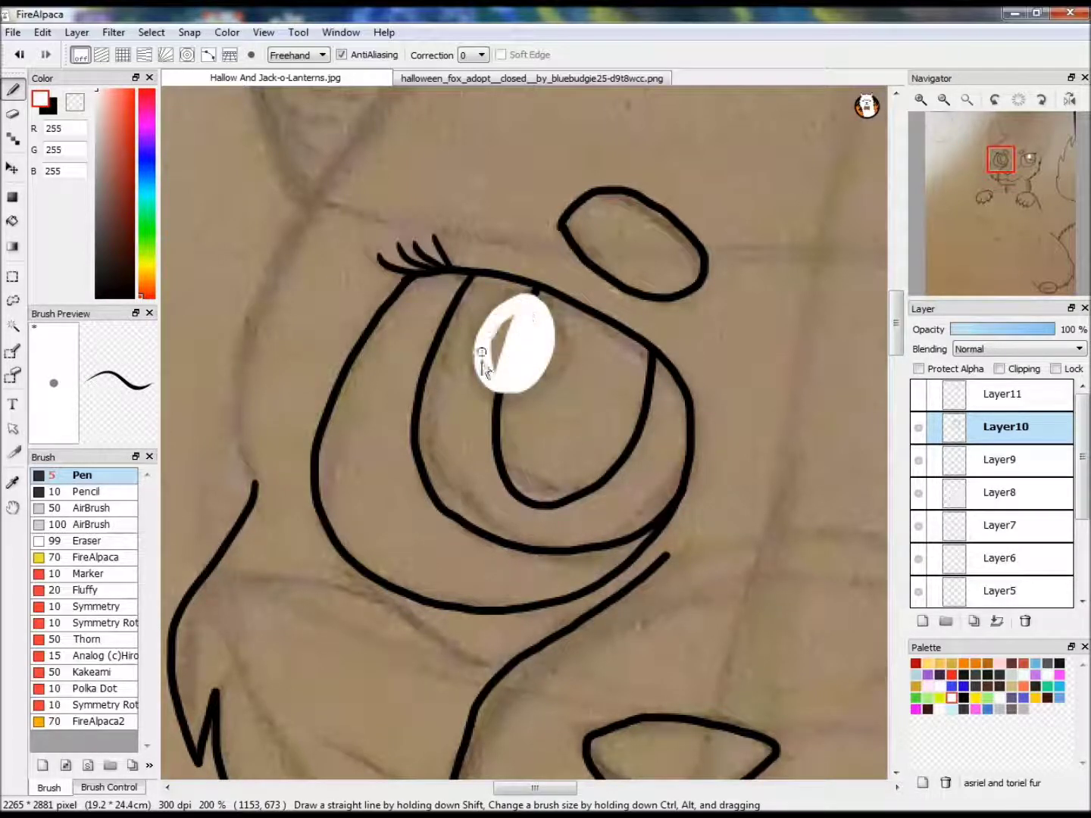
{"action": "key", "text": "x"}
Ink the top of the head and continue its contour down the left side to the cheek.
{"action": "left_click_drag", "start_coordinate": [1006, 178], "coordinate": [1030, 162]}
{"action": "mouse_move", "coordinate": [721, 254]}
{"action": "left_mouse_down"}
{"action": "mouse_move", "coordinate": [439, 150]}
{"action": "mouse_move", "coordinate": [251, 158]}
{"action": "left_mouse_up"}
{"action": "left_click_drag", "start_coordinate": [1000, 169], "coordinate": [1009, 159]}
{"action": "left_click_drag", "start_coordinate": [693, 219], "coordinate": [385, 360]}
{"action": "left_click_drag", "start_coordinate": [1002, 170], "coordinate": [995, 174]}
{"action": "mouse_move", "coordinate": [739, 92]}
{"action": "left_mouse_down"}
{"action": "mouse_move", "coordinate": [558, 290]}
{"action": "mouse_move", "coordinate": [499, 608]}
{"action": "left_mouse_up"}
Ink the right side of the head, undoing the stray first stroke.
{"action": "mouse_move", "coordinate": [992, 155]}
{"action": "left_mouse_down"}
{"action": "mouse_move", "coordinate": [995, 183]}
{"action": "mouse_move", "coordinate": [1031, 160]}
{"action": "left_mouse_up"}
{"action": "mouse_move", "coordinate": [353, 186]}
{"action": "left_mouse_down"}
{"action": "mouse_move", "coordinate": [527, 441]}
{"action": "mouse_move", "coordinate": [607, 672]}
{"action": "mouse_move", "coordinate": [410, 242]}
{"action": "left_mouse_up"}
{"action": "key", "text": "ctrl+z"}
{"action": "mouse_move", "coordinate": [669, 671]}
{"action": "left_mouse_down"}
{"action": "mouse_move", "coordinate": [745, 588]}
{"action": "mouse_move", "coordinate": [760, 497]}
{"action": "left_mouse_up"}
Ink the right ear's outer outline and the inner ear shape with its jagged fur tufts.
{"action": "left_click", "coordinate": [943, 99]}
{"action": "left_click_drag", "start_coordinate": [1034, 162], "coordinate": [1039, 152]}
{"action": "mouse_move", "coordinate": [209, 464]}
{"action": "left_mouse_down"}
{"action": "mouse_move", "coordinate": [254, 425]}
{"action": "mouse_move", "coordinate": [739, 226]}
{"action": "mouse_move", "coordinate": [617, 767]}
{"action": "left_mouse_up"}
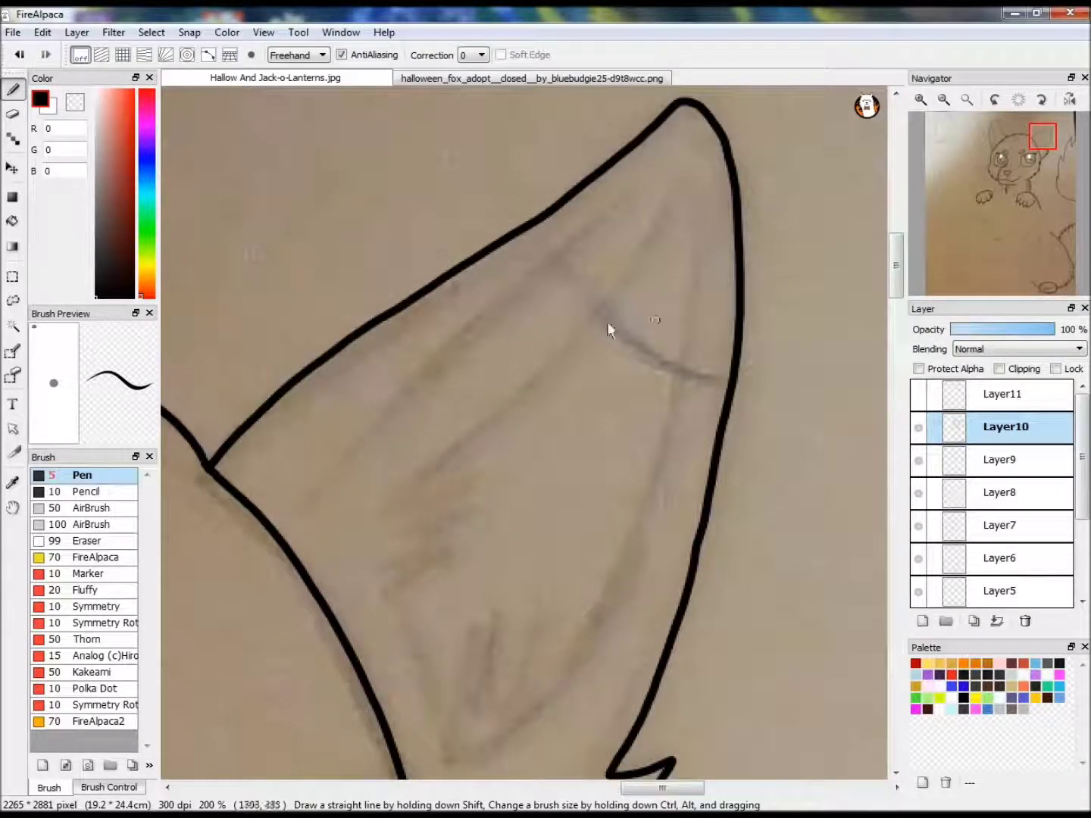
{"action": "mouse_move", "coordinate": [410, 552]}
{"action": "left_mouse_down"}
{"action": "mouse_move", "coordinate": [448, 743]}
{"action": "mouse_move", "coordinate": [535, 678]}
{"action": "mouse_move", "coordinate": [665, 388]}
{"action": "mouse_move", "coordinate": [577, 341]}
{"action": "mouse_move", "coordinate": [381, 504]}
{"action": "left_mouse_up"}
Ink the left ear's outline from base to tip and down to the fur at its inner base, redoing the first stroke.
{"action": "left_click_drag", "start_coordinate": [993, 161], "coordinate": [995, 144]}
{"action": "mouse_move", "coordinate": [626, 555]}
{"action": "left_mouse_down"}
{"action": "mouse_move", "coordinate": [701, 561]}
{"action": "mouse_move", "coordinate": [740, 591]}
{"action": "mouse_move", "coordinate": [554, 386]}
{"action": "mouse_move", "coordinate": [293, 304]}
{"action": "mouse_move", "coordinate": [276, 779]}
{"action": "left_mouse_up"}
{"action": "left_click_drag", "start_coordinate": [997, 152], "coordinate": [996, 157]}
{"action": "key", "text": "ctrl+z"}
{"action": "mouse_move", "coordinate": [416, 642]}
{"action": "left_mouse_down"}
{"action": "mouse_move", "coordinate": [403, 611]}
{"action": "mouse_move", "coordinate": [360, 28]}
{"action": "left_mouse_up"}
{"action": "left_click", "coordinate": [999, 130]}
{"action": "mouse_move", "coordinate": [281, 337]}
{"action": "left_mouse_down"}
{"action": "mouse_move", "coordinate": [334, 241]}
{"action": "mouse_move", "coordinate": [539, 429]}
{"action": "mouse_move", "coordinate": [623, 552]}
{"action": "left_mouse_up"}
Ink the left ear's inner fur tufts and inner edge, plus the marking line across the ear near its tip.
{"action": "left_click", "coordinate": [995, 145]}
{"action": "left_click_drag", "start_coordinate": [541, 368], "coordinate": [458, 451]}
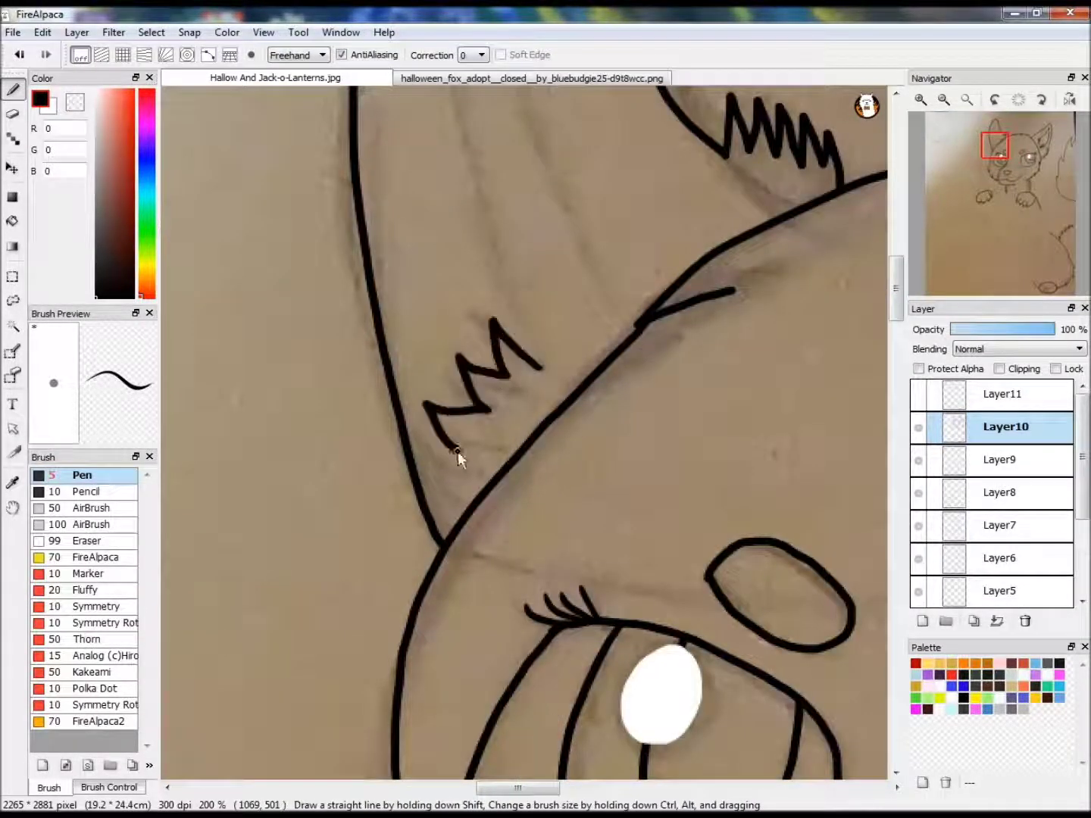
{"action": "left_click", "coordinate": [992, 150]}
{"action": "mouse_move", "coordinate": [485, 153]}
{"action": "left_mouse_down"}
{"action": "mouse_move", "coordinate": [508, 178]}
{"action": "mouse_move", "coordinate": [591, 624]}
{"action": "left_mouse_up"}
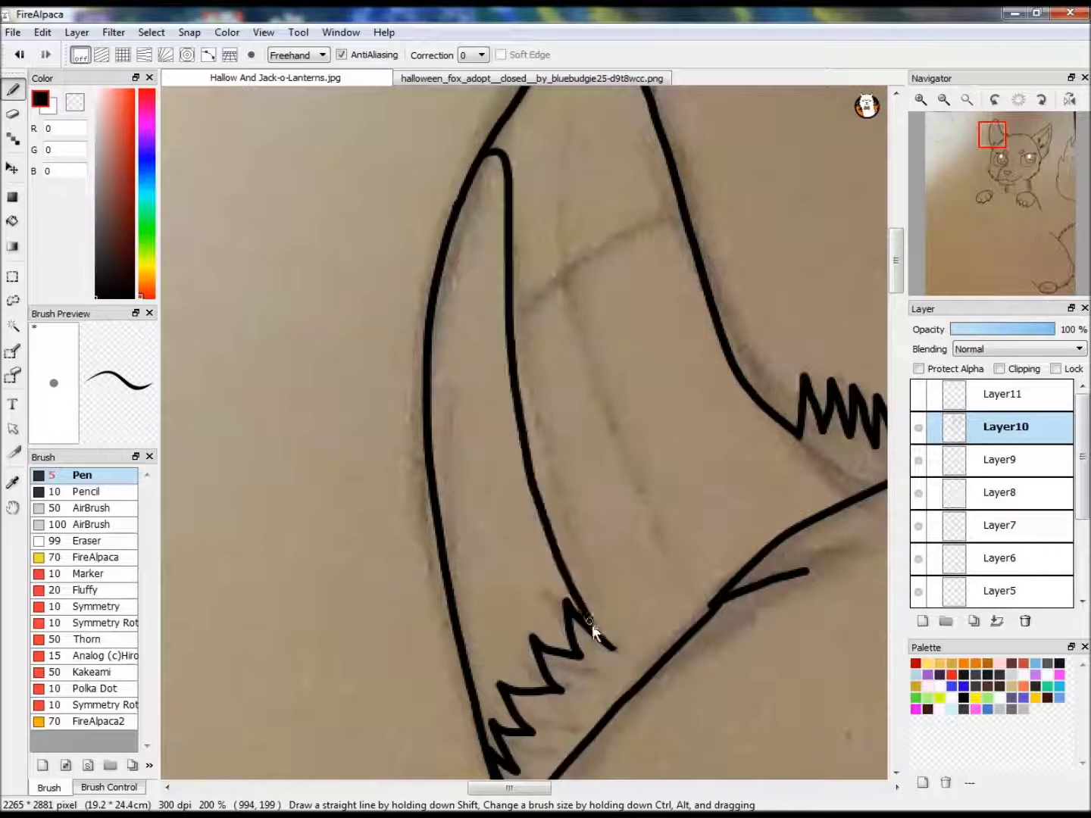
{"action": "left_click_drag", "start_coordinate": [514, 318], "coordinate": [623, 242]}
Ink the marking line near the right ear's tip on both sides of the inner ear and choose the eraser.
{"action": "left_click", "coordinate": [1006, 165]}
{"action": "left_click", "coordinate": [1050, 139]}
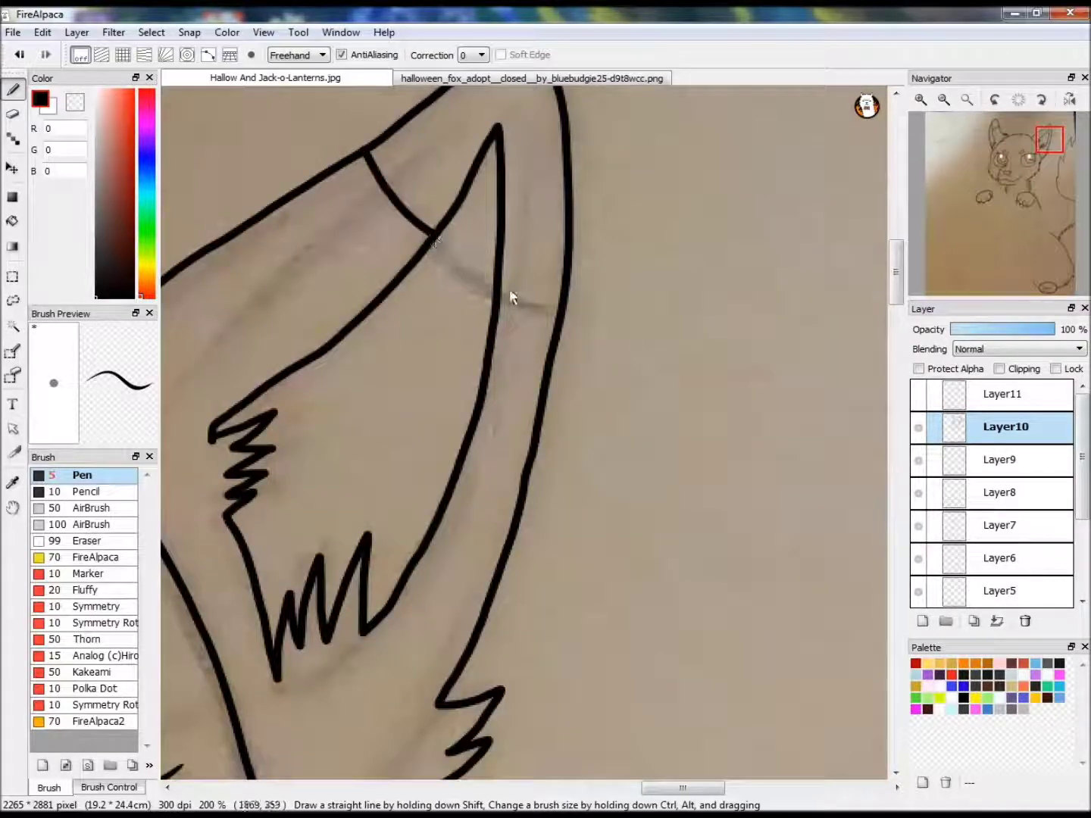
{"action": "key", "text": "e"}
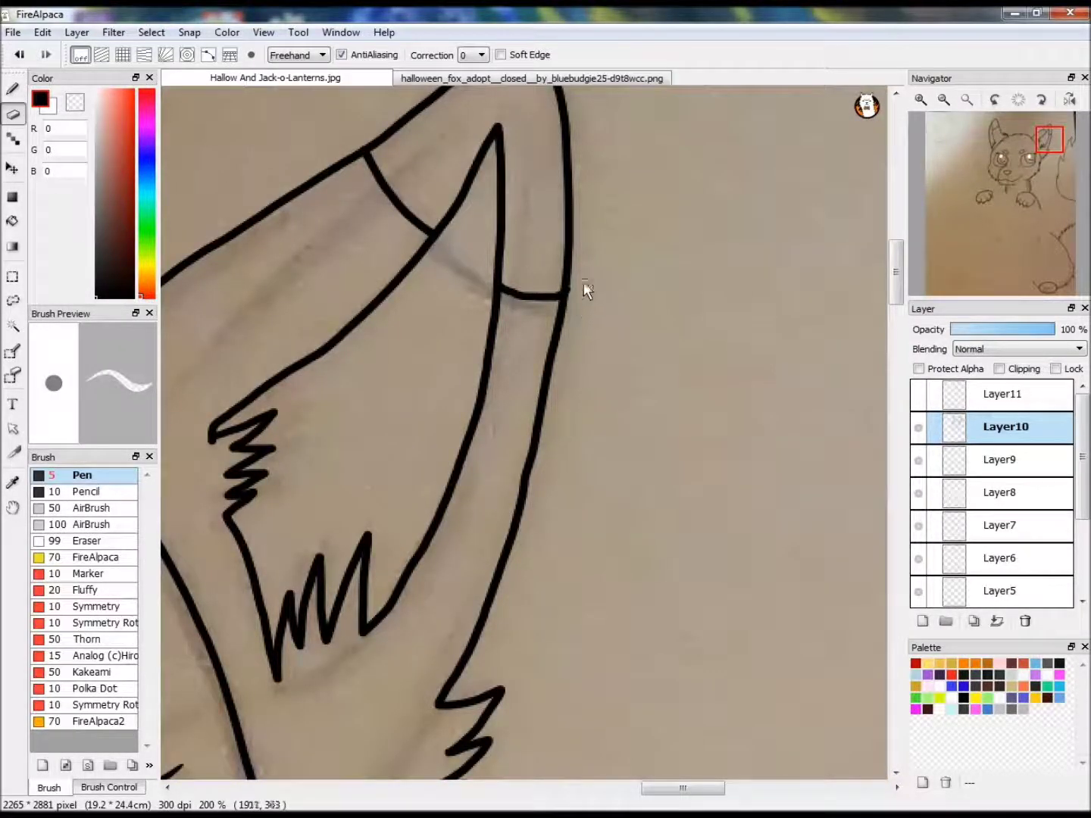
Ink the flame marking on the fox's haunch and the two marking lines across the tail.
{"action": "key", "text": "b"}
{"action": "left_click", "coordinate": [1038, 234]}
{"action": "left_click", "coordinate": [1056, 264]}
{"action": "mouse_move", "coordinate": [357, 553]}
{"action": "left_mouse_down"}
{"action": "mouse_move", "coordinate": [369, 464]}
{"action": "mouse_move", "coordinate": [432, 292]}
{"action": "mouse_move", "coordinate": [565, 386]}
{"action": "left_mouse_up"}
{"action": "mouse_move", "coordinate": [1054, 254]}
{"action": "left_mouse_down"}
{"action": "mouse_move", "coordinate": [1017, 218]}
{"action": "mouse_move", "coordinate": [1062, 188]}
{"action": "left_mouse_up"}
{"action": "left_click_drag", "start_coordinate": [176, 530], "coordinate": [526, 569]}
{"action": "left_click", "coordinate": [1059, 173]}
{"action": "left_click_drag", "start_coordinate": [491, 391], "coordinate": [796, 406]}
On Layer9, ink the pumpkin's top edge between the fox's two front paws using the Curve drawing mode.
{"action": "left_click", "coordinate": [969, 99]}
{"action": "left_click", "coordinate": [1060, 460]}
{"action": "left_click", "coordinate": [301, 56]}
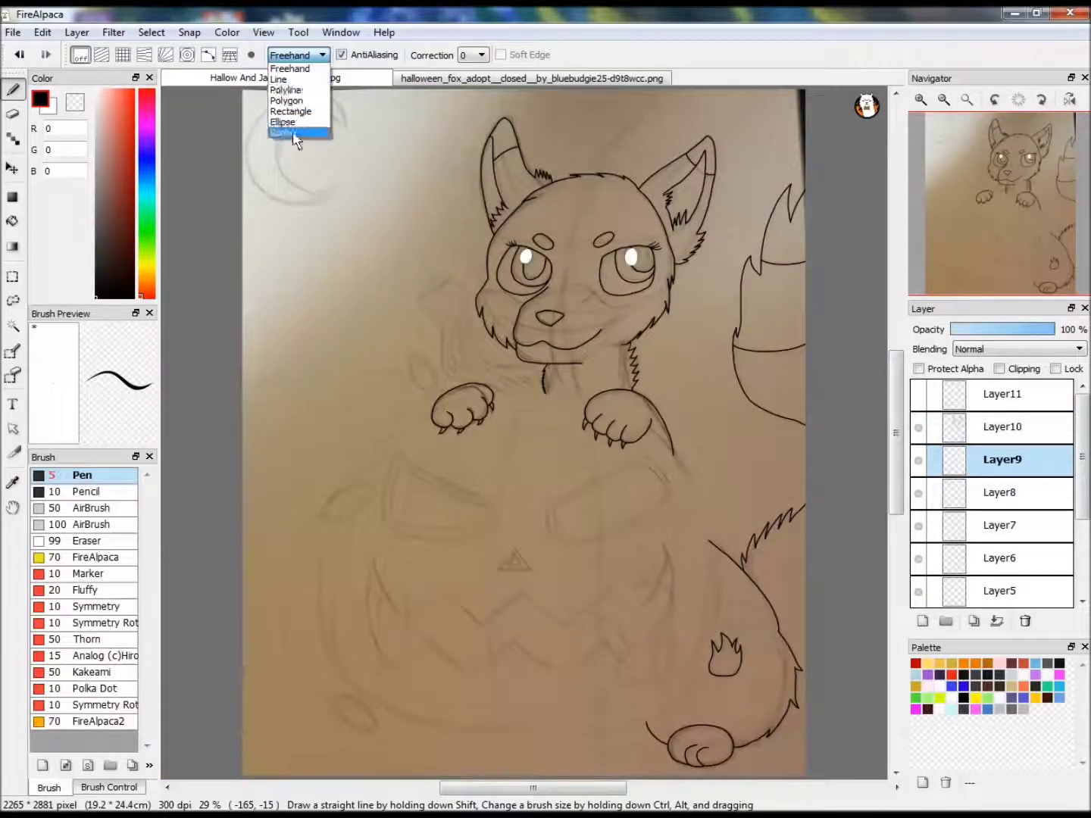
{"action": "left_click", "coordinate": [294, 132]}
{"action": "left_click", "coordinate": [921, 100]}
{"action": "left_click", "coordinate": [920, 100]}
{"action": "left_click", "coordinate": [921, 99]}
{"action": "left_click", "coordinate": [922, 100]}
{"action": "left_click", "coordinate": [921, 100]}
{"action": "mouse_move", "coordinate": [1002, 206]}
{"action": "left_mouse_down"}
{"action": "mouse_move", "coordinate": [1035, 220]}
{"action": "mouse_move", "coordinate": [1034, 269]}
{"action": "mouse_move", "coordinate": [1002, 287]}
{"action": "mouse_move", "coordinate": [951, 250]}
{"action": "mouse_move", "coordinate": [999, 183]}
{"action": "left_mouse_up"}
{"action": "left_click", "coordinate": [189, 370]}
{"action": "double_click", "coordinate": [817, 409]}
Trace the rest of the pumpkin's round outline with curves running around from one front paw to the other.
{"action": "left_click", "coordinate": [945, 119]}
{"action": "left_click", "coordinate": [1019, 101]}
{"action": "left_click", "coordinate": [945, 99]}
{"action": "left_click", "coordinate": [548, 206]}
{"action": "left_click", "coordinate": [599, 279]}
{"action": "left_click", "coordinate": [671, 501]}
{"action": "left_click", "coordinate": [650, 417]}
{"action": "left_click", "coordinate": [496, 616]}
{"action": "left_click", "coordinate": [281, 641]}
{"action": "left_click", "coordinate": [364, 445]}
{"action": "left_click", "coordinate": [584, 572]}
{"action": "left_click", "coordinate": [368, 445]}
{"action": "double_click", "coordinate": [664, 180]}
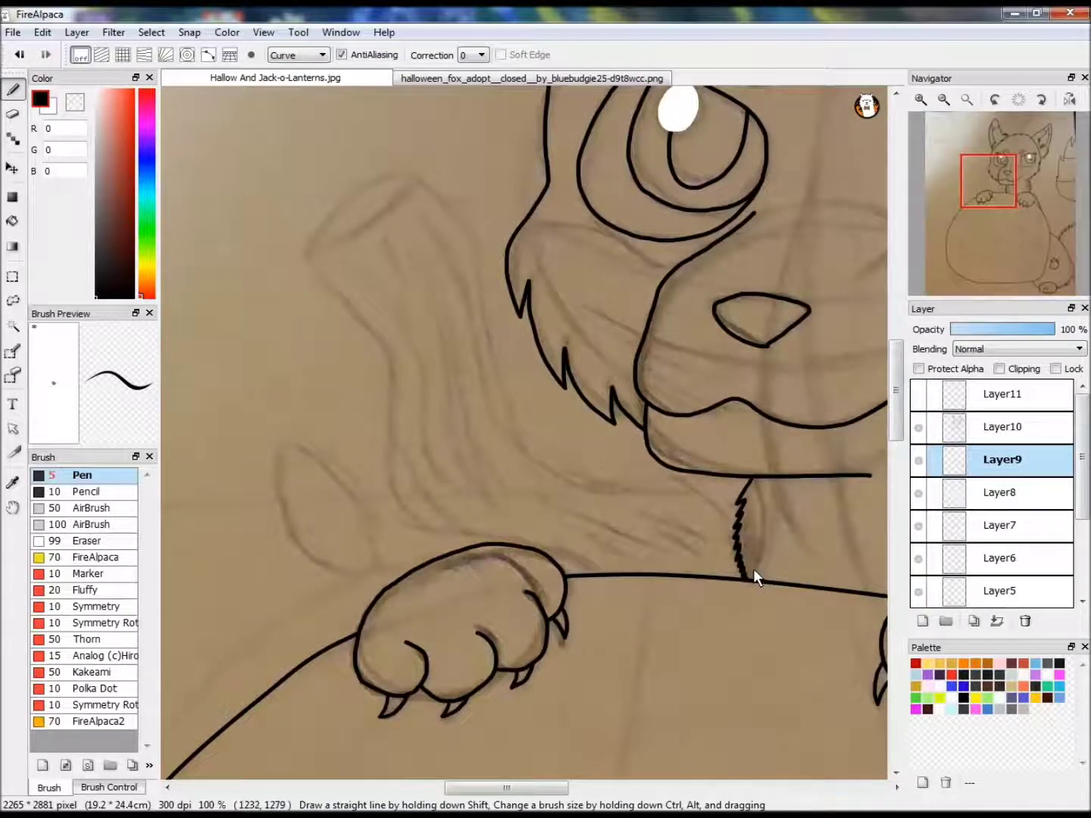
Ink the pumpkin's stem as one curve from the fox's neck up around the cut end and down beside the paw.
{"action": "left_click", "coordinate": [539, 468]}
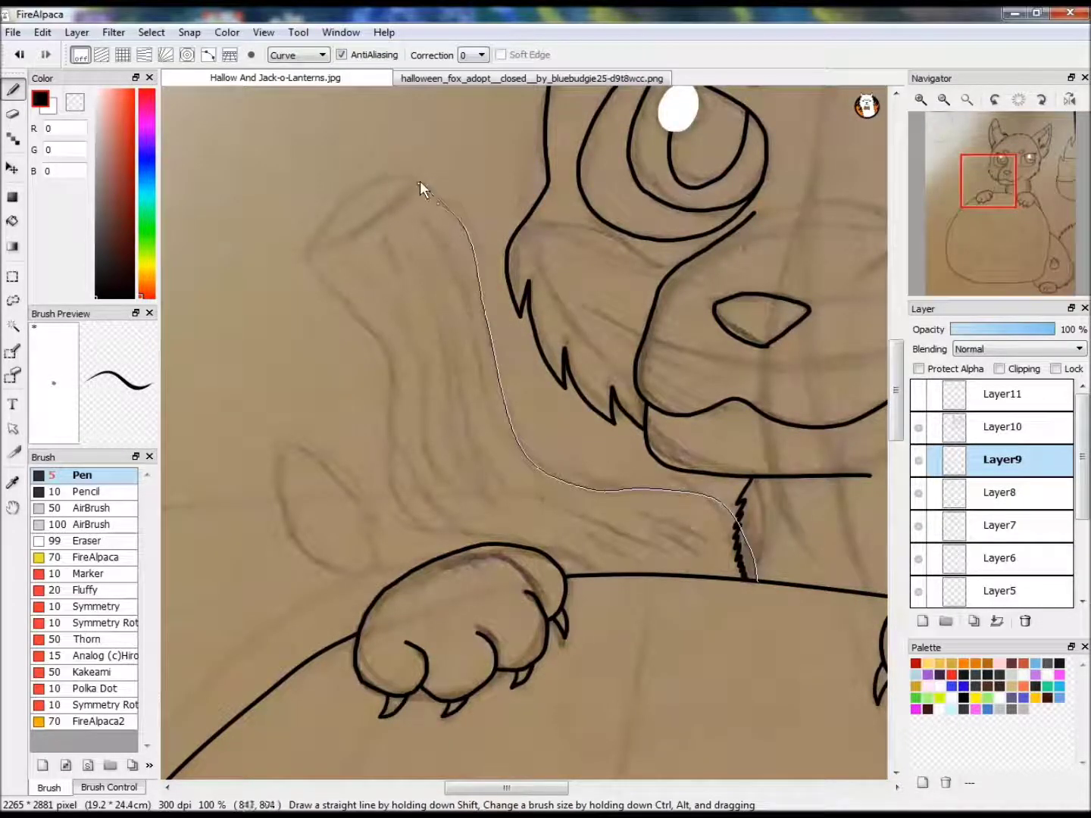
{"action": "left_click", "coordinate": [309, 253]}
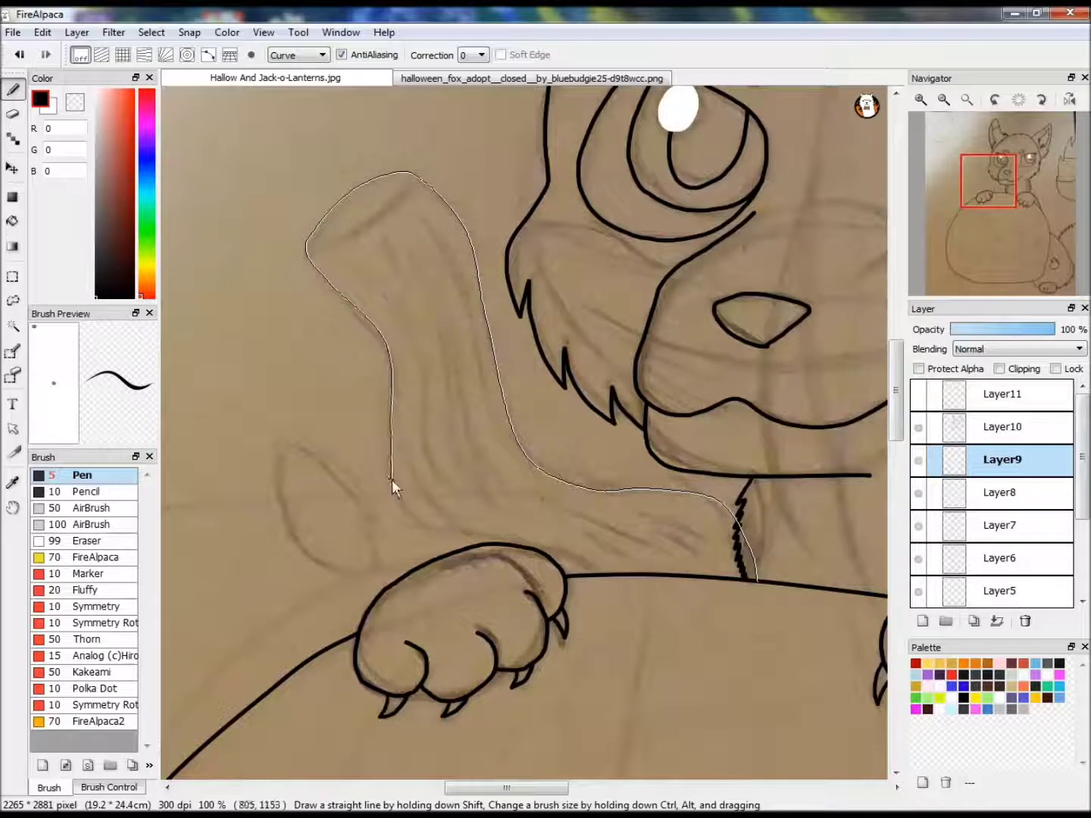
{"action": "double_click", "coordinate": [596, 576]}
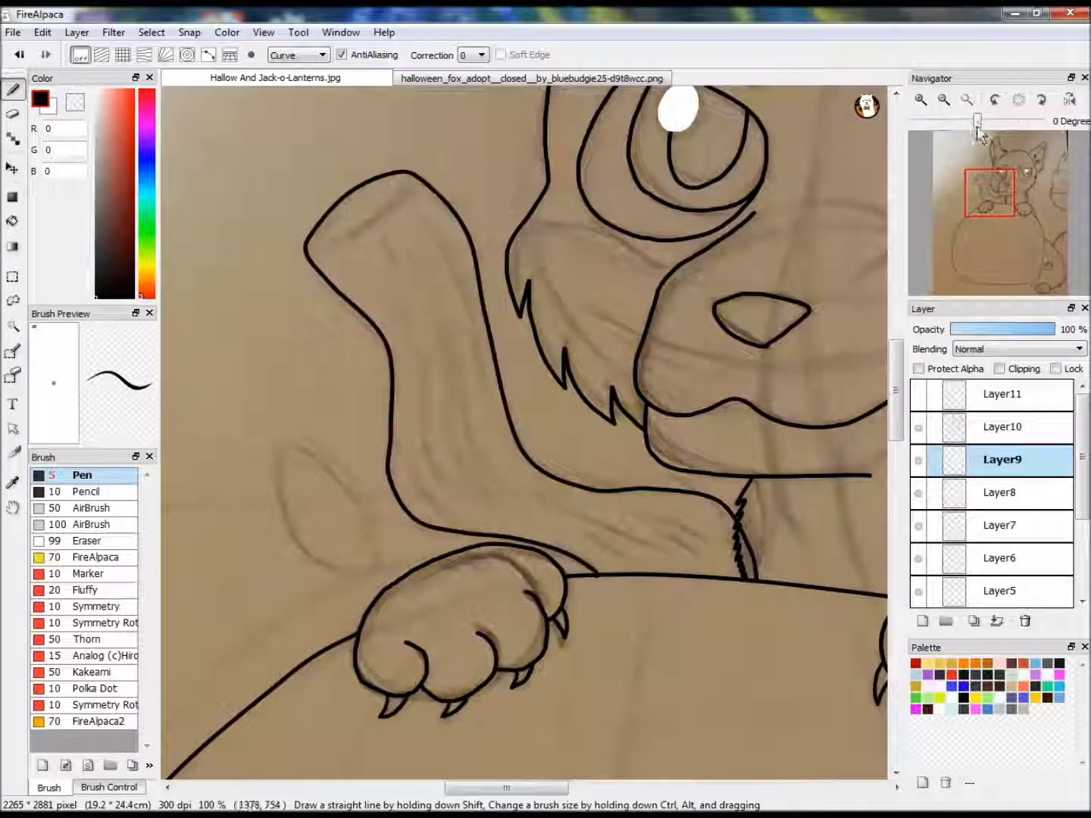
On Layer10, erase the overlapping end of the fox's foreleg line near the pumpkin's edge and return to the pen.
{"action": "left_click", "coordinate": [944, 99]}
{"action": "left_click", "coordinate": [921, 99]}
{"action": "left_click", "coordinate": [921, 99]}
{"action": "left_click", "coordinate": [1002, 428]}
{"action": "left_click", "coordinate": [1011, 206]}
{"action": "key", "text": "e"}
{"action": "left_click_drag", "start_coordinate": [1010, 205], "coordinate": [1045, 275]}
{"action": "left_click", "coordinate": [321, 55]}
{"action": "left_click", "coordinate": [304, 70]}
{"action": "key", "text": "b"}
{"action": "left_click_drag", "start_coordinate": [1021, 227], "coordinate": [1033, 210]}
{"action": "left_click", "coordinate": [12, 114]}
{"action": "left_click_drag", "start_coordinate": [648, 411], "coordinate": [651, 400]}
{"action": "left_click", "coordinate": [13, 90]}
Try to trace the outer left edge of the jack-o'-lantern's mouth with a curve.
{"action": "mouse_move", "coordinate": [987, 243]}
{"action": "left_mouse_down"}
{"action": "mouse_move", "coordinate": [947, 262]}
{"action": "mouse_move", "coordinate": [972, 253]}
{"action": "left_mouse_up"}
{"action": "left_click", "coordinate": [299, 54]}
{"action": "left_click", "coordinate": [299, 130]}
{"action": "left_click", "coordinate": [322, 126]}
{"action": "left_click", "coordinate": [303, 189]}
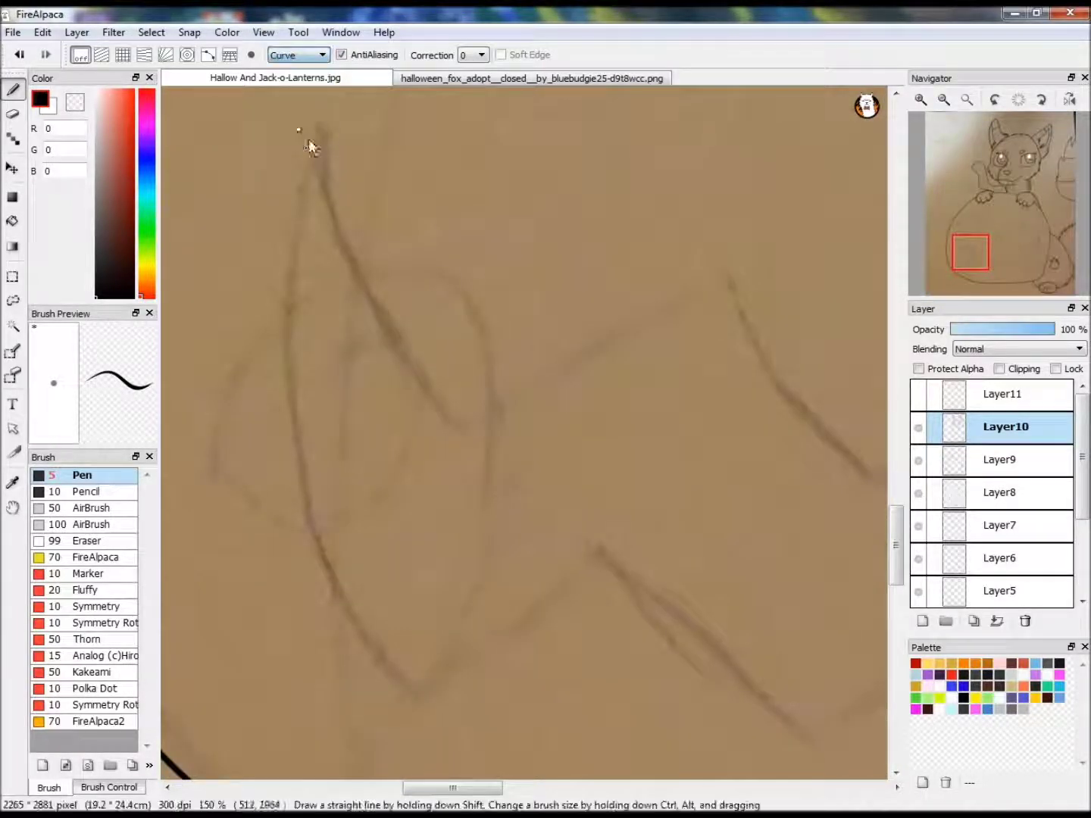
{"action": "left_click", "coordinate": [288, 392]}
{"action": "left_click", "coordinate": [353, 623]}
{"action": "double_click", "coordinate": [417, 692]}
Try to trace the mouth's upper zigzag edge as a curve from its left corner toward the middle.
{"action": "left_click", "coordinate": [323, 128]}
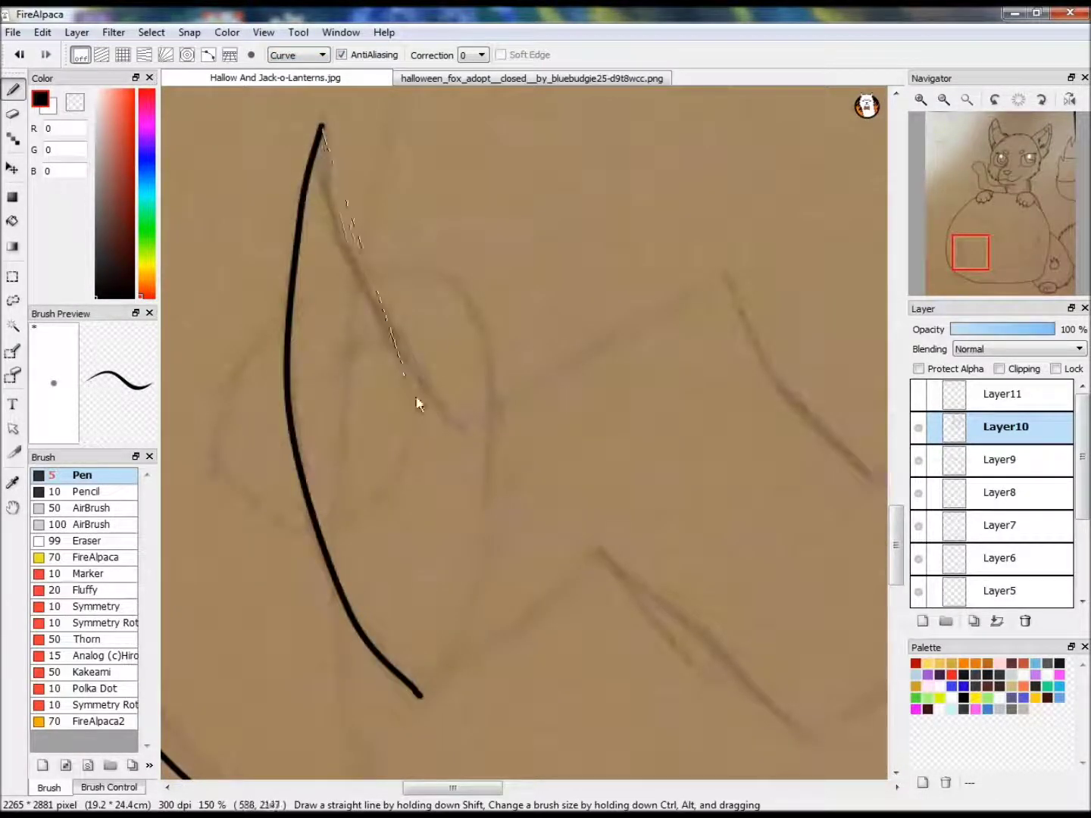
{"action": "left_click", "coordinate": [454, 423]}
{"action": "left_click", "coordinate": [445, 537]}
{"action": "left_click_drag", "start_coordinate": [984, 256], "coordinate": [1012, 249]}
{"action": "left_click", "coordinate": [651, 384]}
{"action": "left_click", "coordinate": [523, 556]}
{"action": "scroll", "coordinate": [666, 409], "scroll_direction": "down", "scroll_amount": 4}
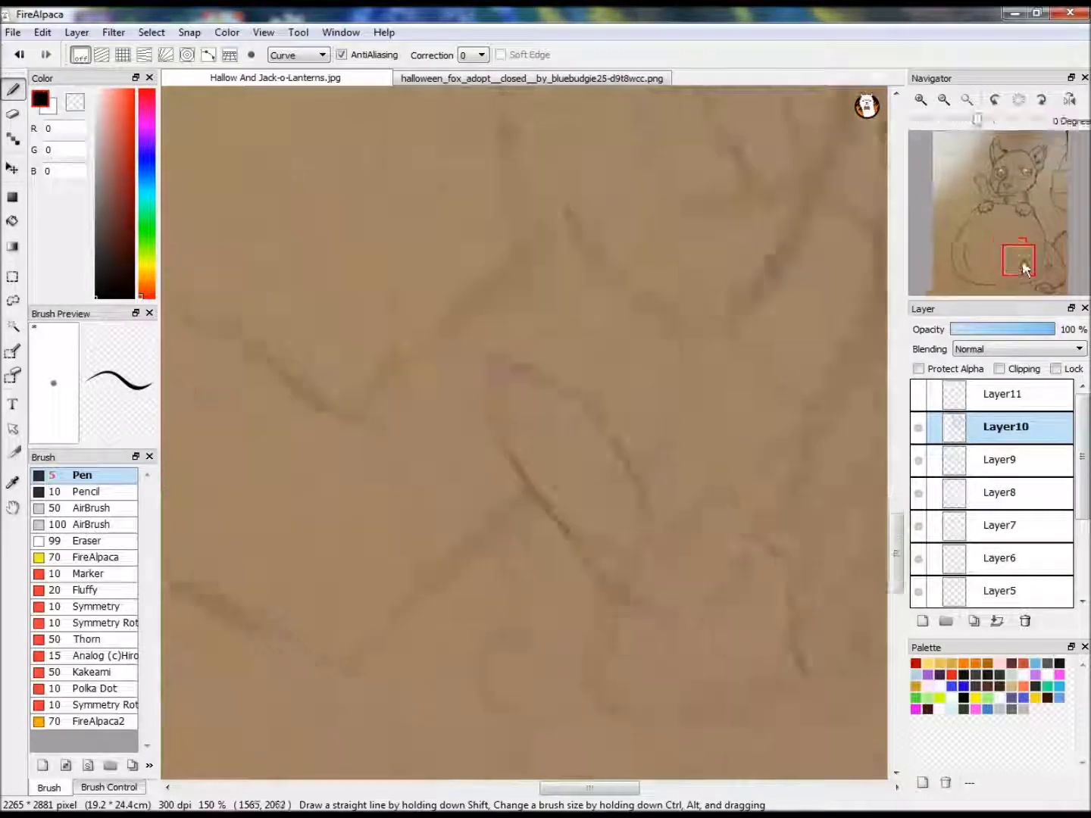
{"action": "scroll", "coordinate": [594, 338], "scroll_direction": "right", "scroll_amount": 8}
{"action": "double_click", "coordinate": [461, 210]}
Try to continue the mouth's upper edge as a curve toward its right corner, and undo the mouth curves.
{"action": "left_click", "coordinate": [461, 214]}
{"action": "left_click", "coordinate": [591, 337]}
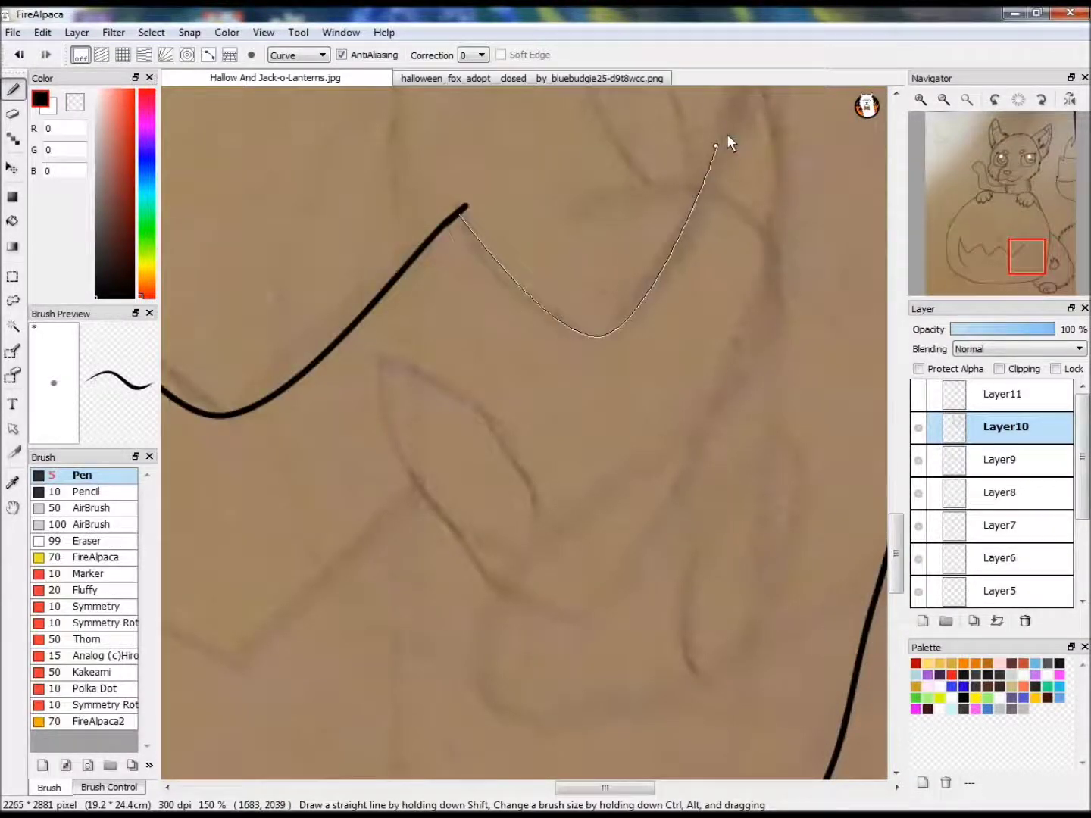
{"action": "mouse_move", "coordinate": [984, 250]}
{"action": "left_mouse_down"}
{"action": "mouse_move", "coordinate": [1027, 246]}
{"action": "mouse_move", "coordinate": [962, 259]}
{"action": "left_mouse_up"}
{"action": "left_click", "coordinate": [727, 263]}
{"action": "left_click", "coordinate": [604, 741]}
{"action": "double_click", "coordinate": [711, 463]}
{"action": "left_click", "coordinate": [20, 55]}
{"action": "left_click", "coordinate": [20, 54]}
Trace the outer left and outer right edges of the jack-o'-lantern's mouth with separate curves.
{"action": "left_click", "coordinate": [536, 160]}
{"action": "left_click", "coordinate": [527, 521]}
{"action": "double_click", "coordinate": [629, 724]}
{"action": "left_click", "coordinate": [1030, 250]}
{"action": "left_click", "coordinate": [660, 244]}
{"action": "left_click", "coordinate": [630, 457]}
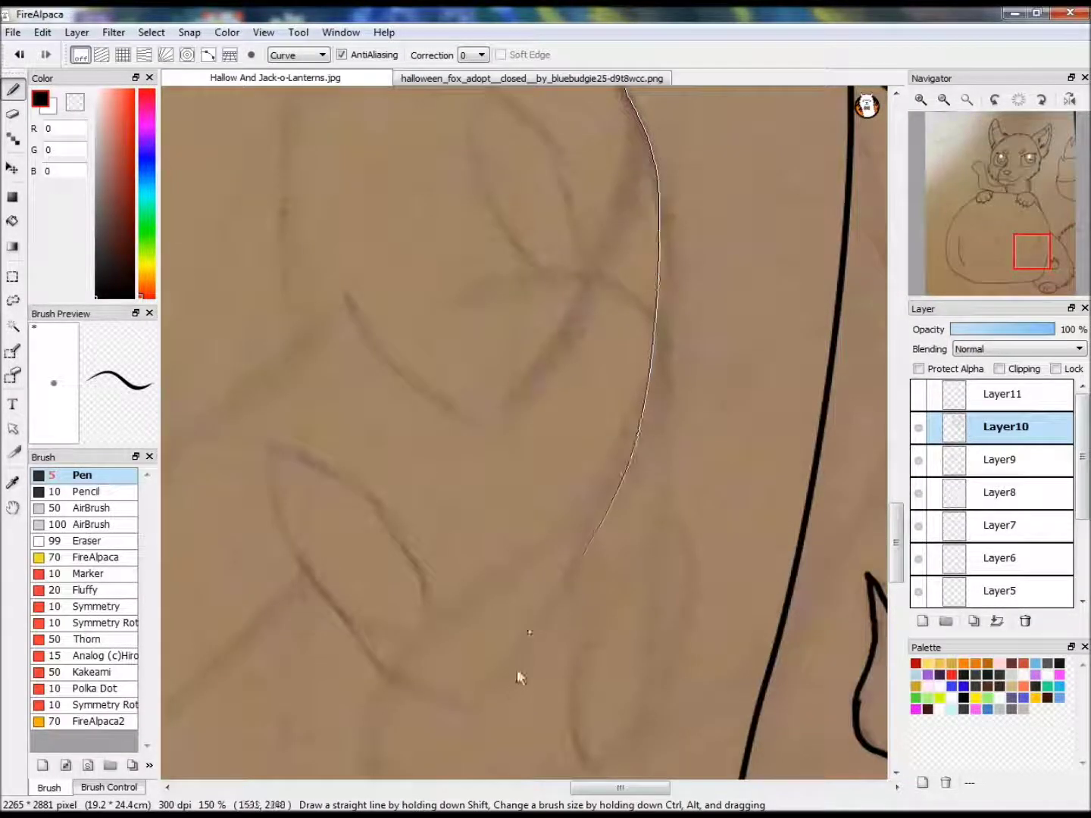
{"action": "double_click", "coordinate": [493, 711]}
Switch the drawing mode to Line and ink straight zigzag segments of the mouth from its right corner toward the middle.
{"action": "left_click", "coordinate": [299, 56]}
{"action": "left_click", "coordinate": [282, 81]}
{"action": "left_click_drag", "start_coordinate": [623, 90], "coordinate": [492, 426]}
{"action": "left_click_drag", "start_coordinate": [347, 301], "coordinate": [494, 426]}
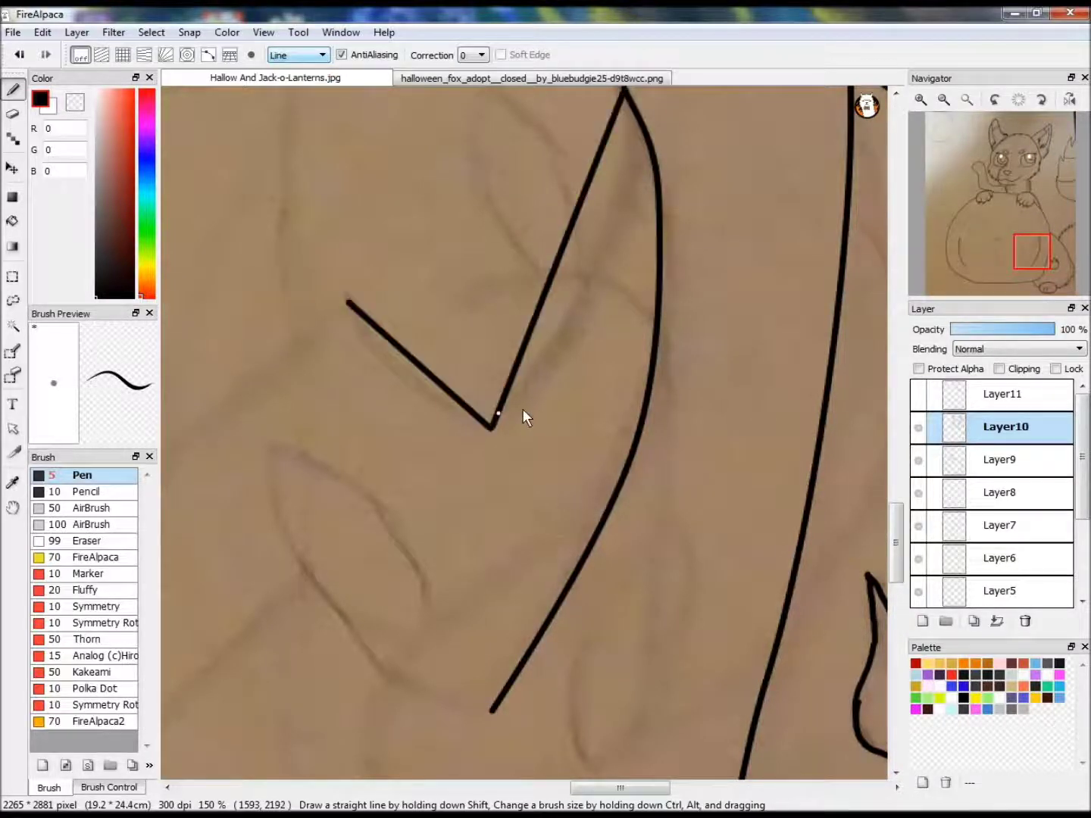
{"action": "left_click", "coordinate": [1010, 256]}
{"action": "left_click_drag", "start_coordinate": [790, 199], "coordinate": [571, 395]}
{"action": "left_click_drag", "start_coordinate": [332, 220], "coordinate": [571, 395]}
{"action": "left_click_drag", "start_coordinate": [831, 293], "coordinate": [616, 459]}
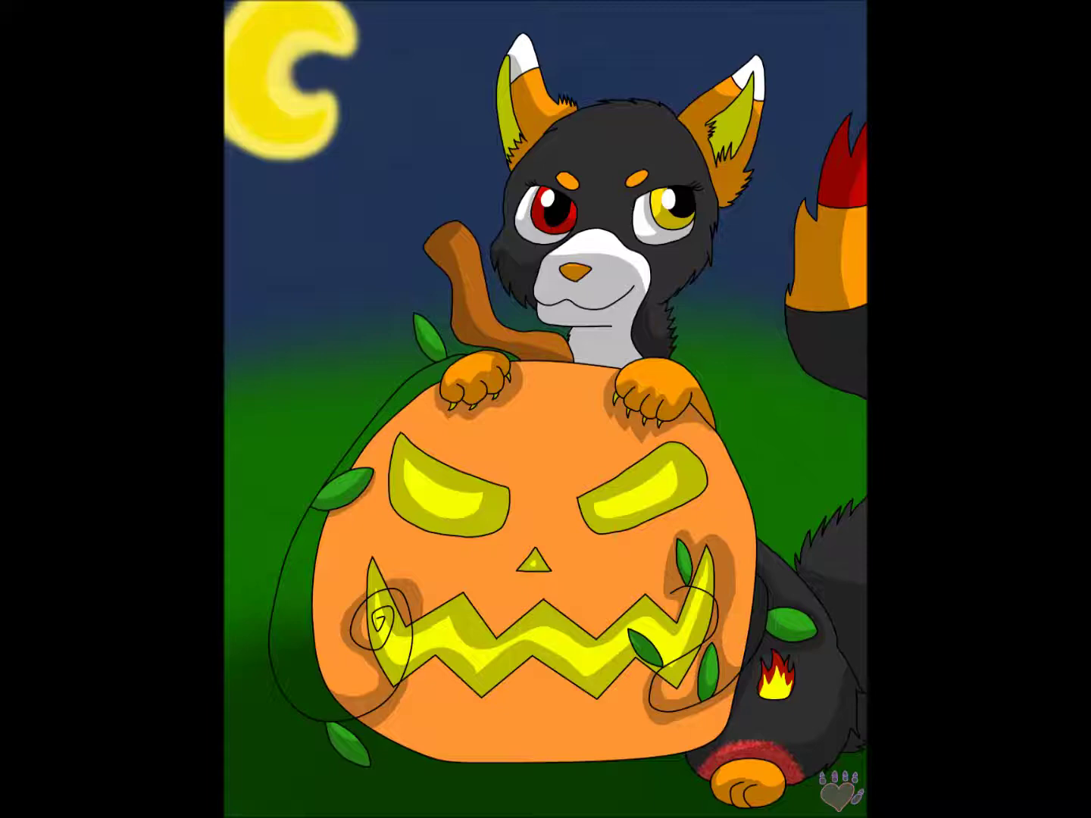